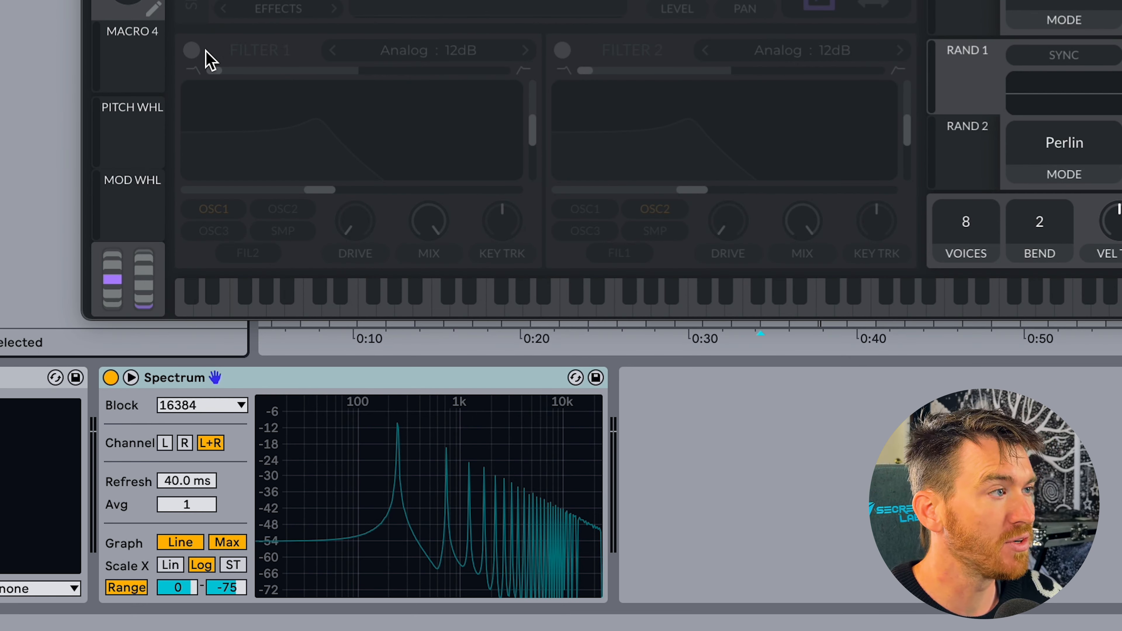
Enable Filter 1 and sweep its low-pass cutoff, opening it to 53.54 semitones before lowering it gradually.
{"action": "left_click", "coordinate": [192, 50]}
{"action": "mouse_move", "coordinate": [459, 190]}
{"action": "left_mouse_down"}
{"action": "mouse_move", "coordinate": [343, 192]}
{"action": "mouse_move", "coordinate": [472, 208]}
{"action": "left_mouse_up"}
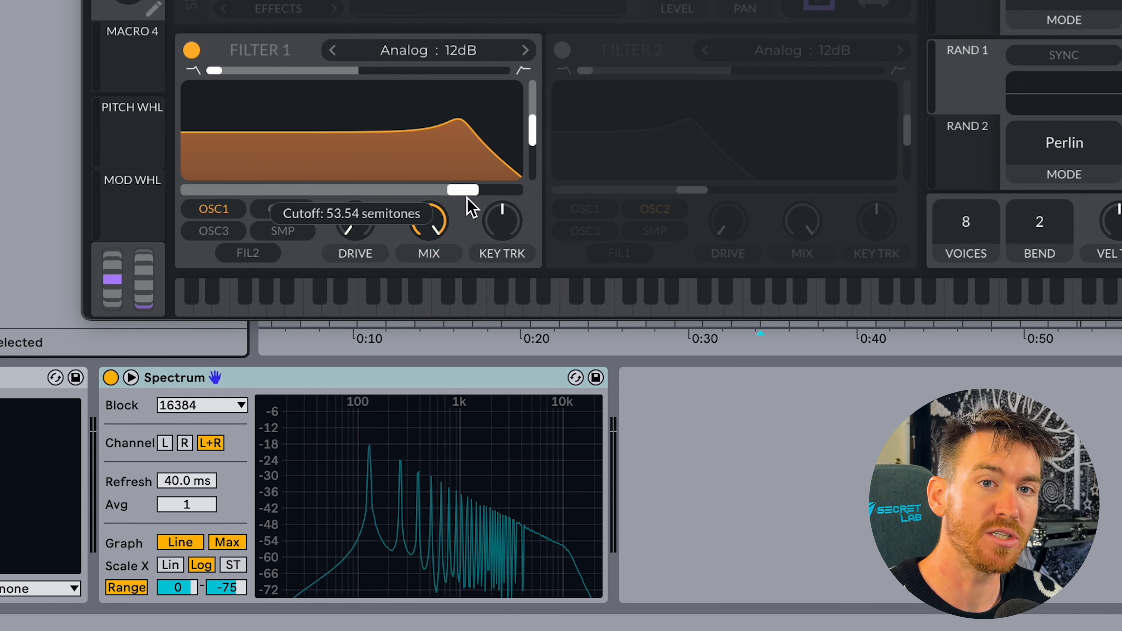
{"action": "left_click_drag", "start_coordinate": [472, 208], "coordinate": [442, 192]}
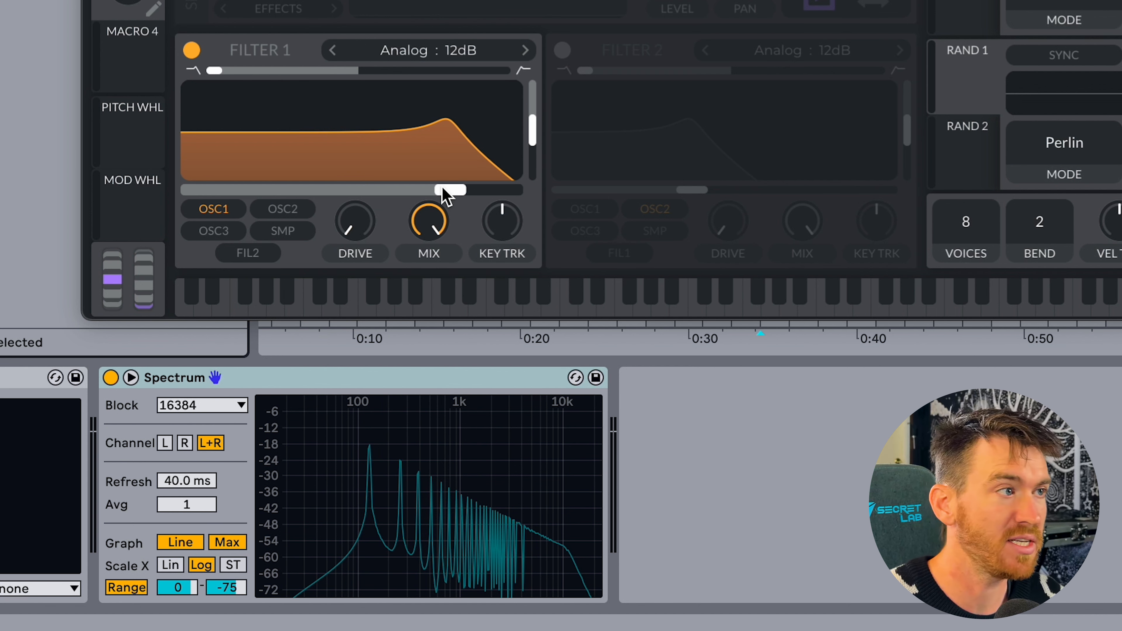
{"action": "mouse_move", "coordinate": [444, 194]}
{"action": "left_mouse_down"}
{"action": "mouse_move", "coordinate": [298, 188]}
{"action": "mouse_move", "coordinate": [485, 192]}
{"action": "mouse_move", "coordinate": [428, 195]}
{"action": "left_mouse_up"}
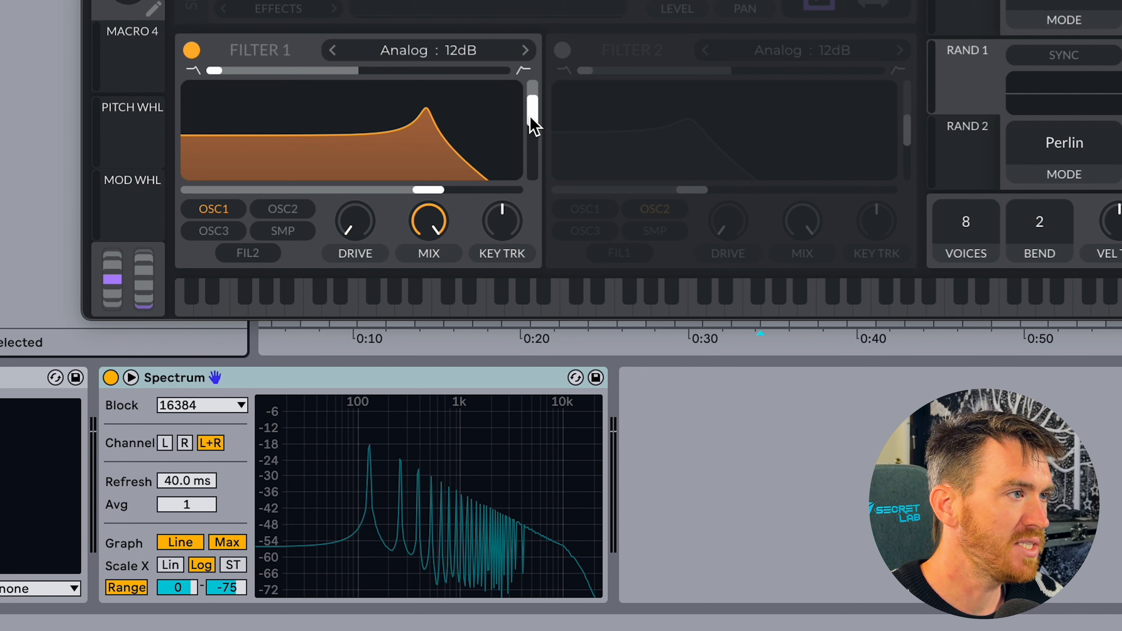
Raise Filter 1's resonance above 67.50% and sweep the resonant cutoff up to 43.68 semitones, then down to the middle of the range.
{"action": "mouse_move", "coordinate": [533, 110]}
{"action": "left_mouse_down"}
{"action": "mouse_move", "coordinate": [532, 163]}
{"action": "mouse_move", "coordinate": [532, 119]}
{"action": "mouse_move", "coordinate": [531, 156]}
{"action": "mouse_move", "coordinate": [533, 128]}
{"action": "left_mouse_up"}
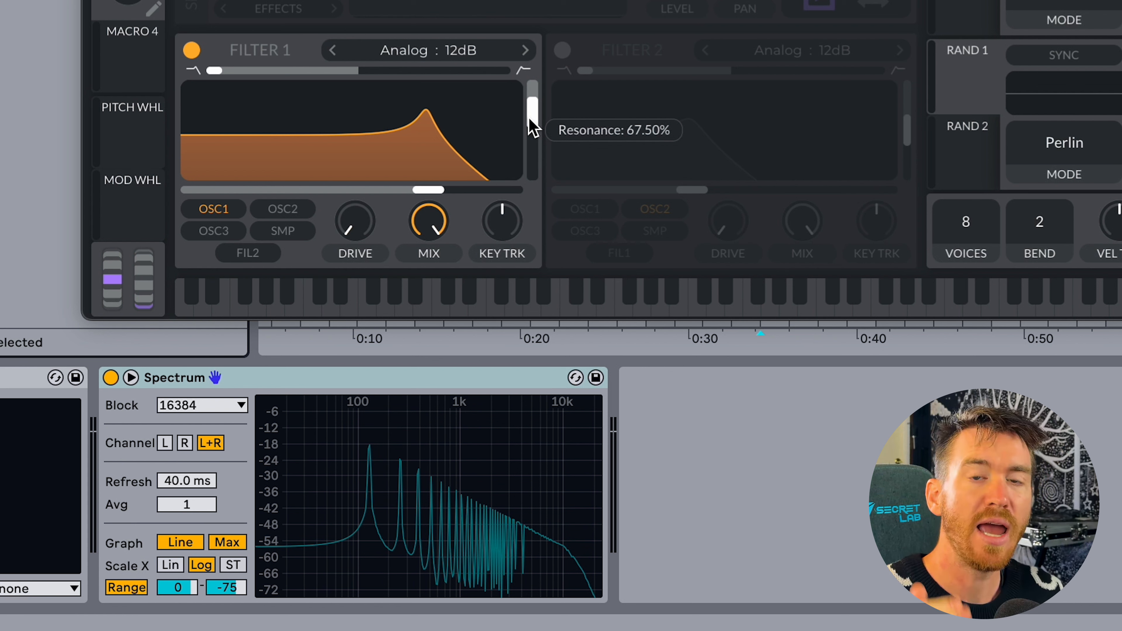
{"action": "left_click_drag", "start_coordinate": [533, 129], "coordinate": [536, 117]}
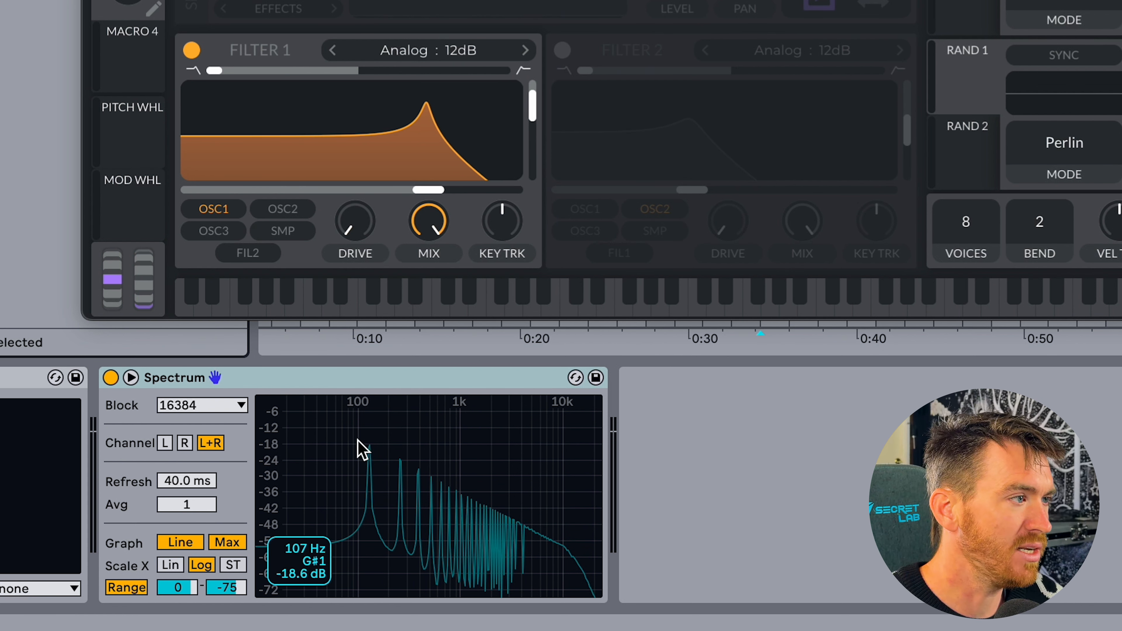
{"action": "mouse_move", "coordinate": [417, 188]}
{"action": "left_mouse_down"}
{"action": "mouse_move", "coordinate": [476, 189]}
{"action": "mouse_move", "coordinate": [393, 189]}
{"action": "mouse_move", "coordinate": [433, 191]}
{"action": "left_mouse_up"}
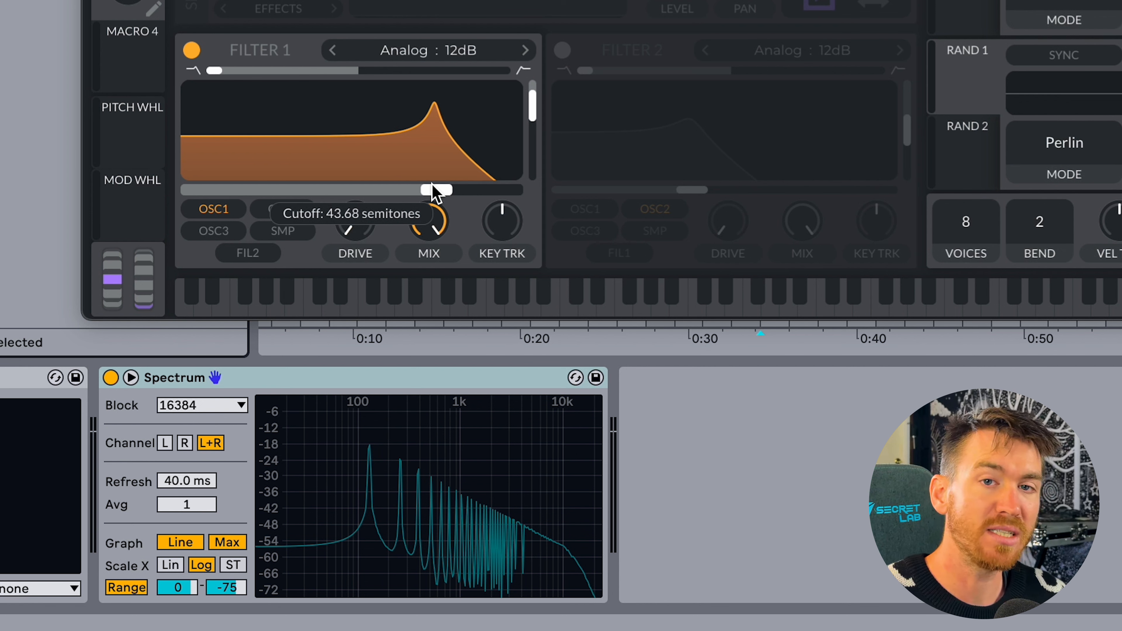
{"action": "left_click_drag", "start_coordinate": [435, 191], "coordinate": [352, 131]}
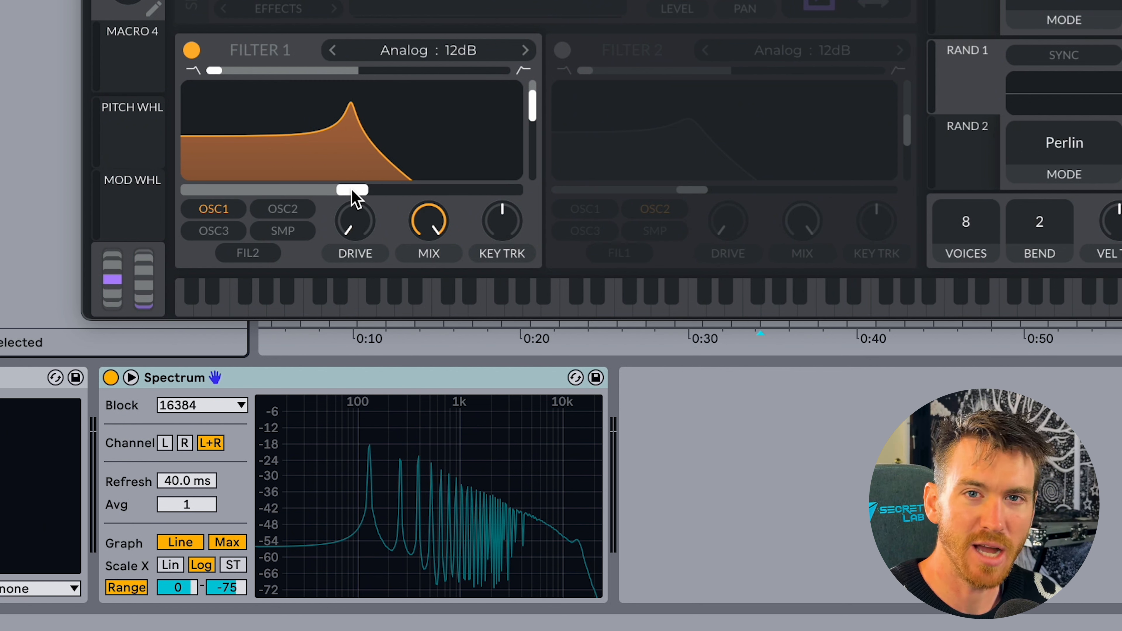
{"action": "mouse_move", "coordinate": [351, 190]}
{"action": "left_mouse_down"}
{"action": "mouse_move", "coordinate": [401, 191]}
{"action": "mouse_move", "coordinate": [343, 188]}
{"action": "mouse_move", "coordinate": [467, 179]}
{"action": "mouse_move", "coordinate": [359, 177]}
{"action": "left_mouse_up"}
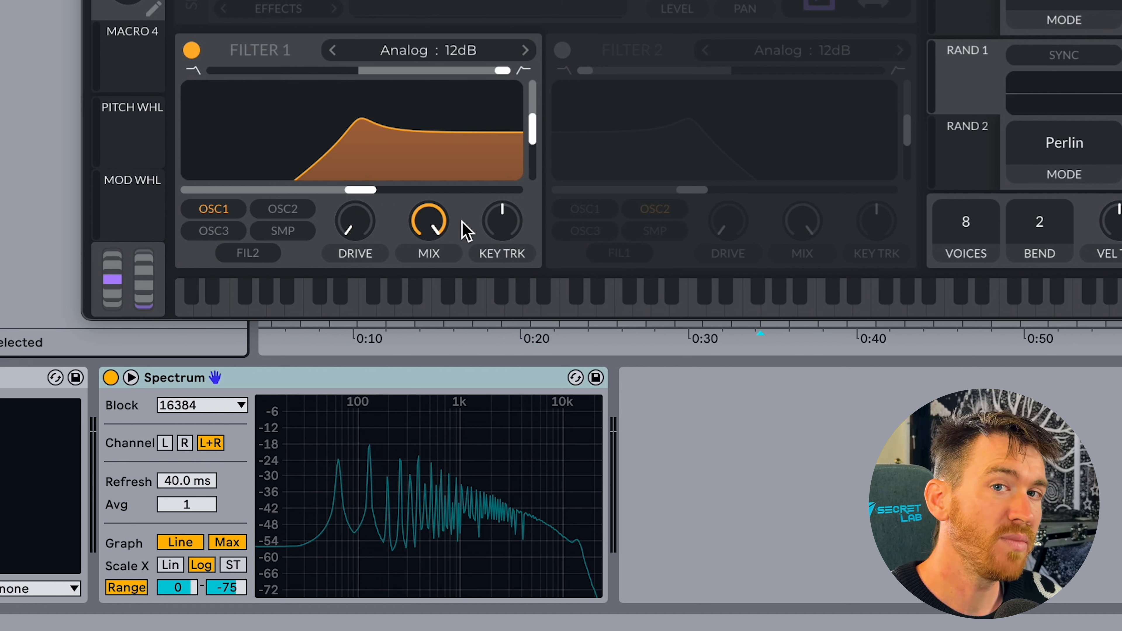
Compare Filter 1's high-pass, band-pass and Analog B/P/N responses by sweeping the cutoff through each.
{"action": "left_click_drag", "start_coordinate": [360, 190], "coordinate": [278, 190]}
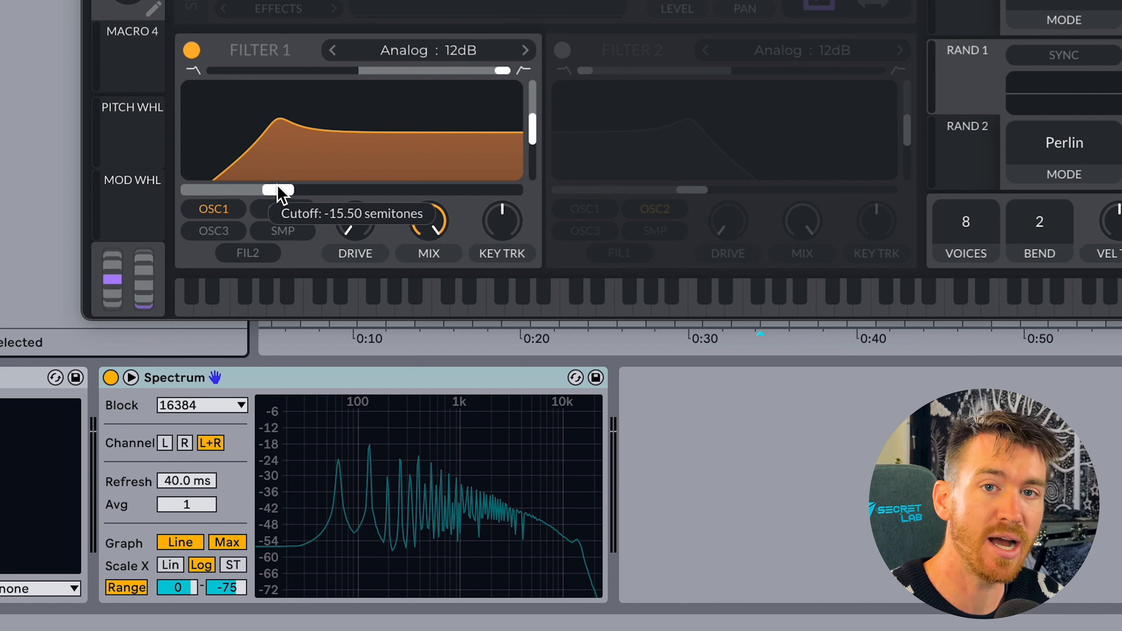
{"action": "left_click_drag", "start_coordinate": [278, 191], "coordinate": [338, 185]}
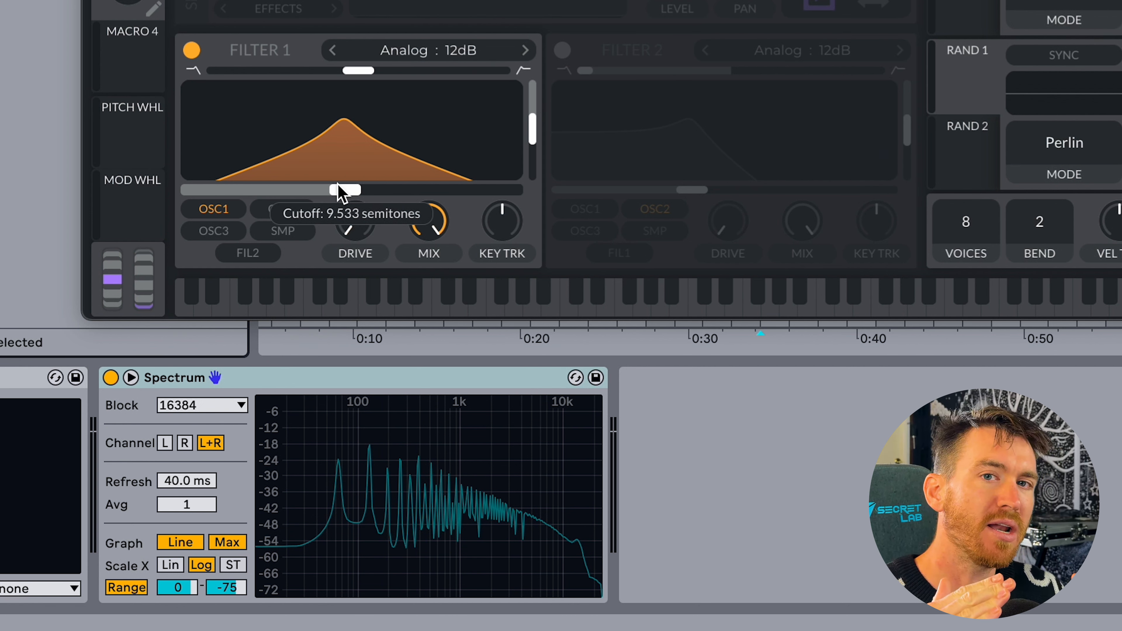
{"action": "left_click_drag", "start_coordinate": [337, 183], "coordinate": [461, 190]}
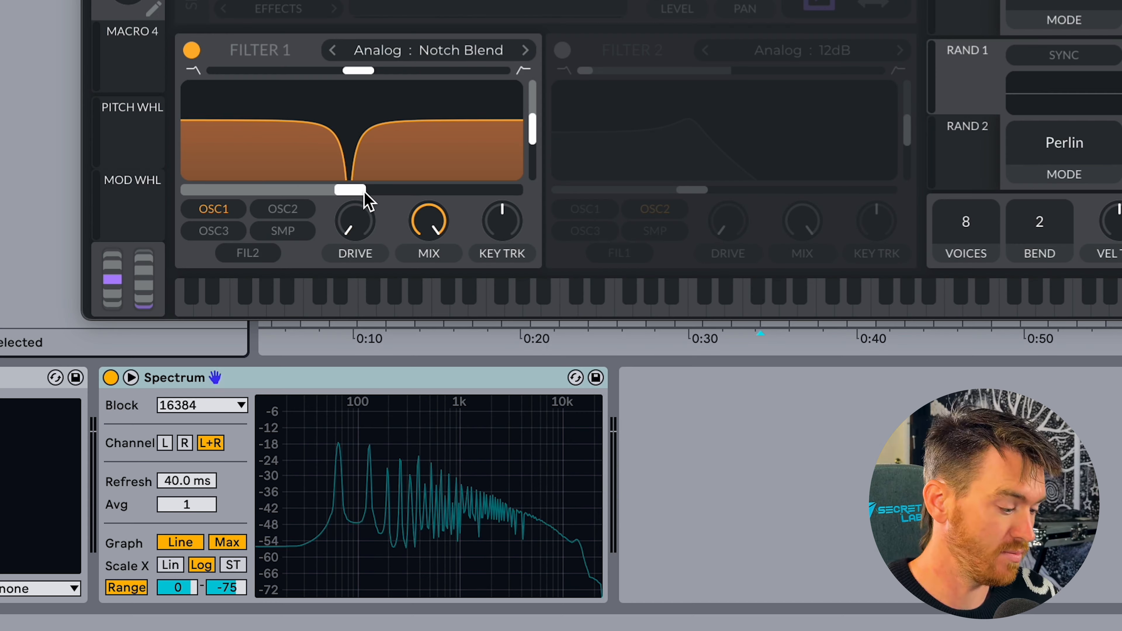
{"action": "mouse_move", "coordinate": [365, 201]}
{"action": "left_mouse_down"}
{"action": "mouse_move", "coordinate": [281, 194]}
{"action": "mouse_move", "coordinate": [493, 221]}
{"action": "mouse_move", "coordinate": [478, 236]}
{"action": "mouse_move", "coordinate": [493, 219]}
{"action": "mouse_move", "coordinate": [295, 216]}
{"action": "mouse_move", "coordinate": [358, 213]}
{"action": "left_mouse_up"}
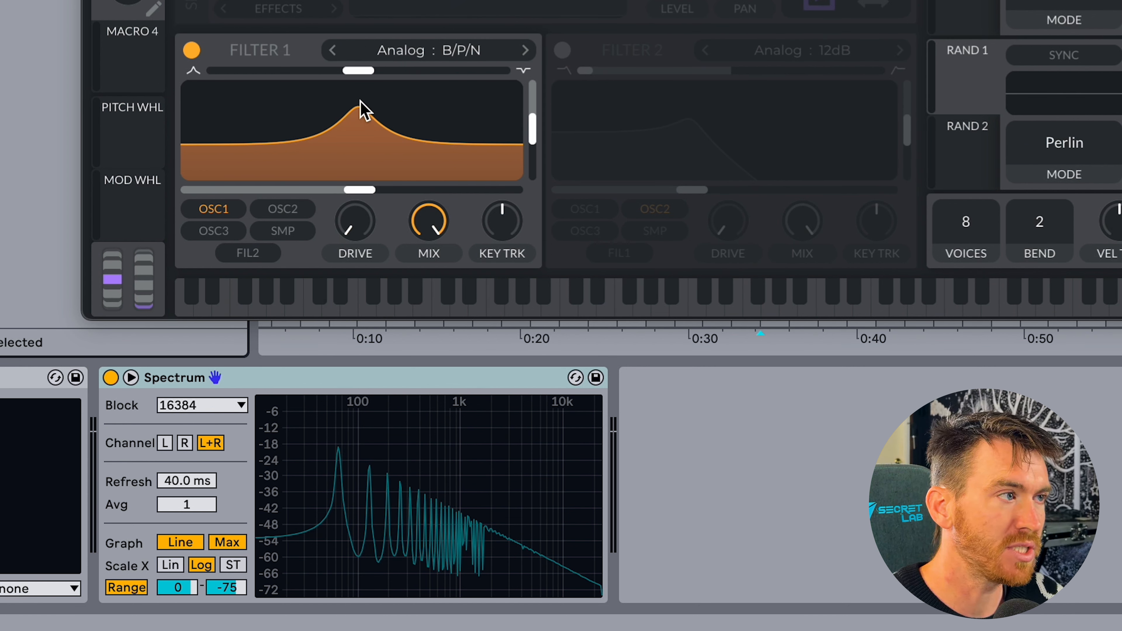
{"action": "left_click_drag", "start_coordinate": [363, 195], "coordinate": [408, 240]}
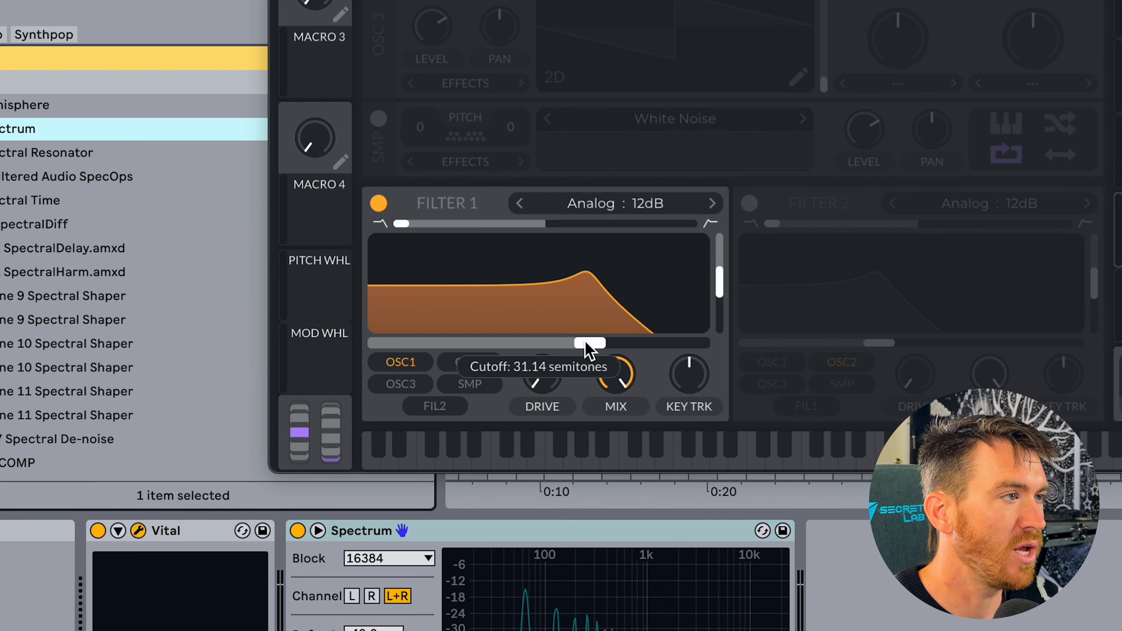
Compare the Analog 12dB and 24dB low-pass slopes on Filter 1 at a mid-range cutoff, finishing on 24dB.
{"action": "left_click_drag", "start_coordinate": [591, 353], "coordinate": [536, 343]}
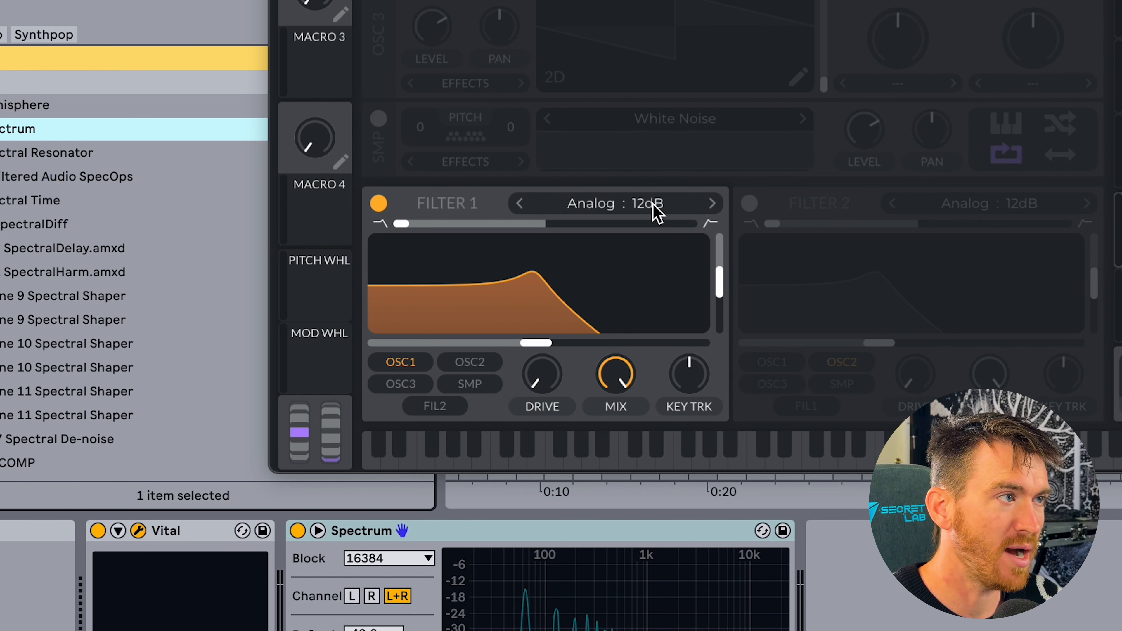
{"action": "left_click", "coordinate": [713, 204]}
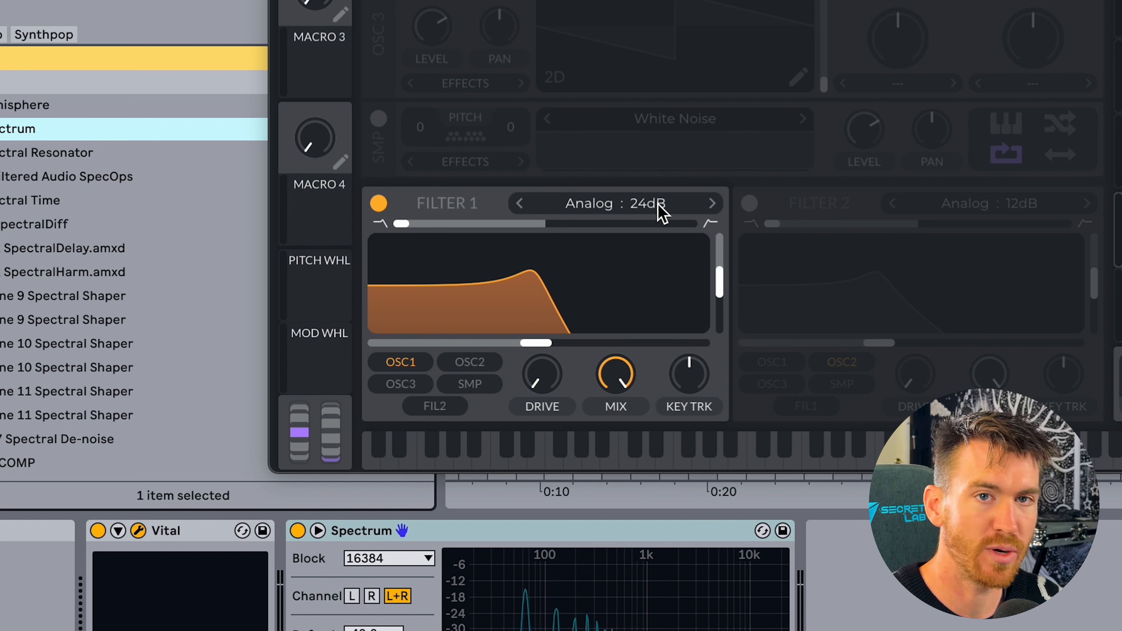
{"action": "left_click", "coordinate": [520, 205]}
{"action": "left_click", "coordinate": [713, 204]}
{"action": "left_click", "coordinate": [520, 205]}
{"action": "left_click", "coordinate": [712, 204]}
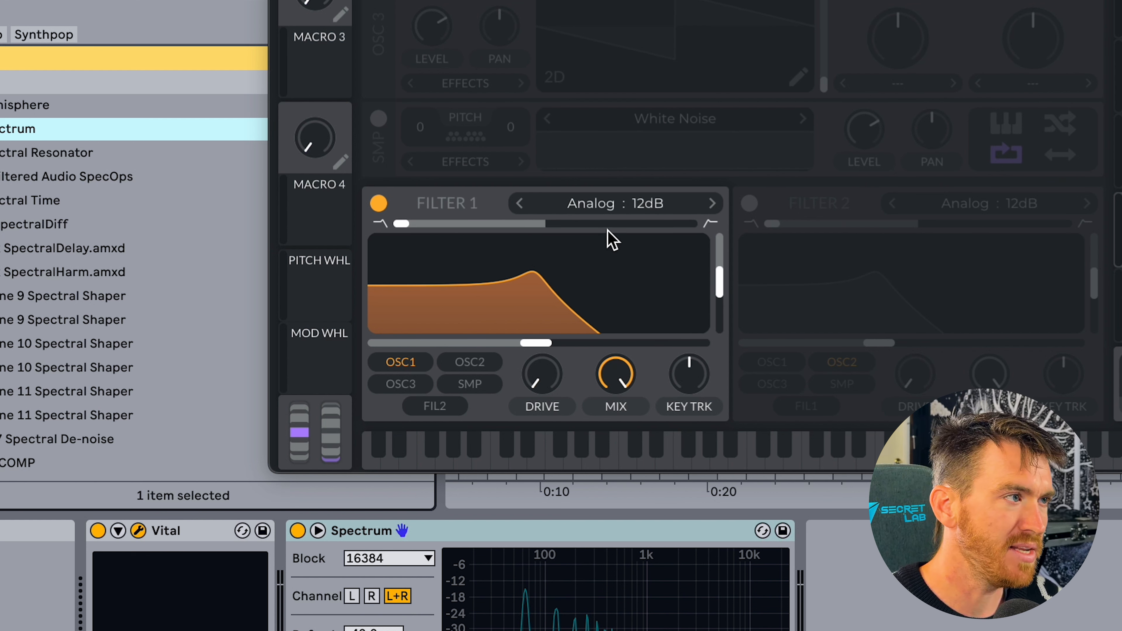
{"action": "left_click_drag", "start_coordinate": [539, 345], "coordinate": [545, 345]}
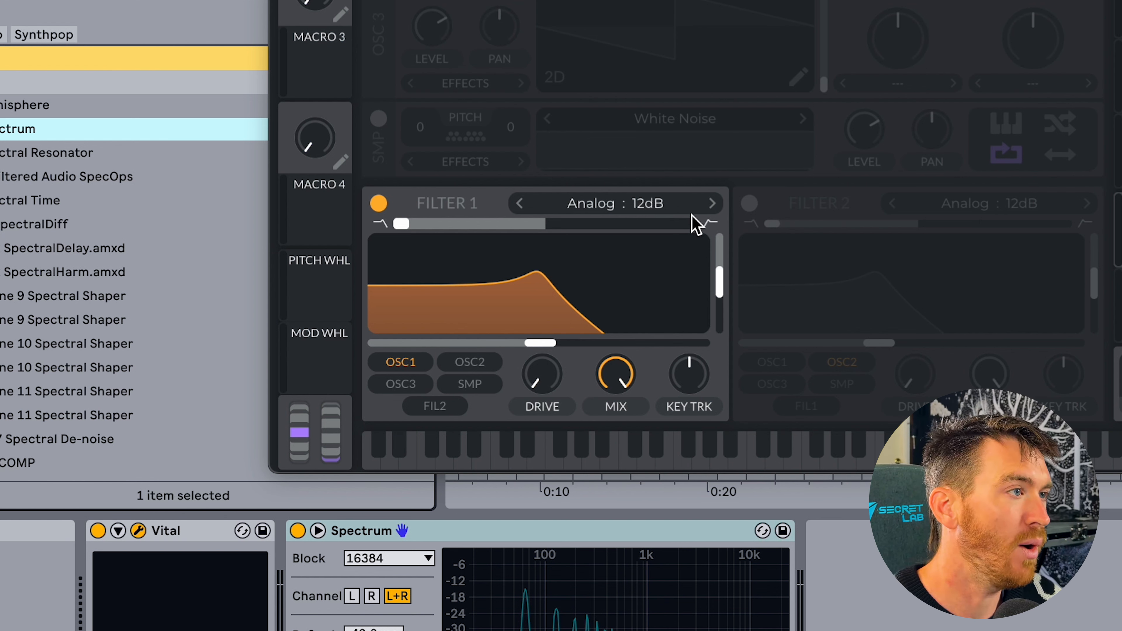
{"action": "left_click", "coordinate": [710, 206]}
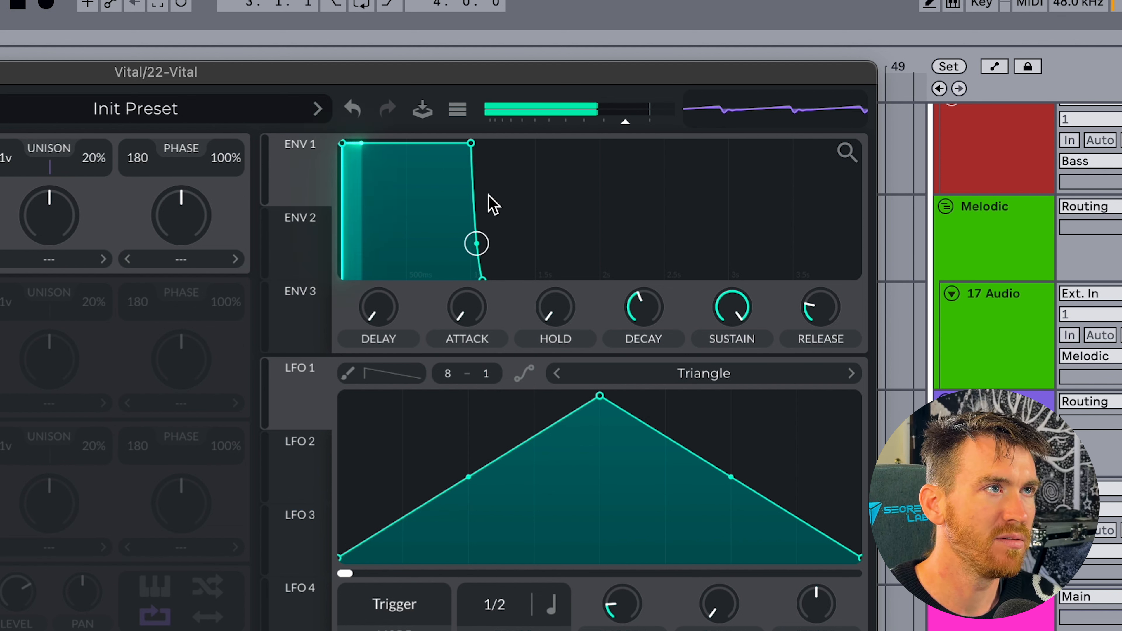
Lengthen ENV 1's attack to about 1 second, reduce its sustain and lengthen its release.
{"action": "left_click_drag", "start_coordinate": [465, 301], "coordinate": [465, 246]}
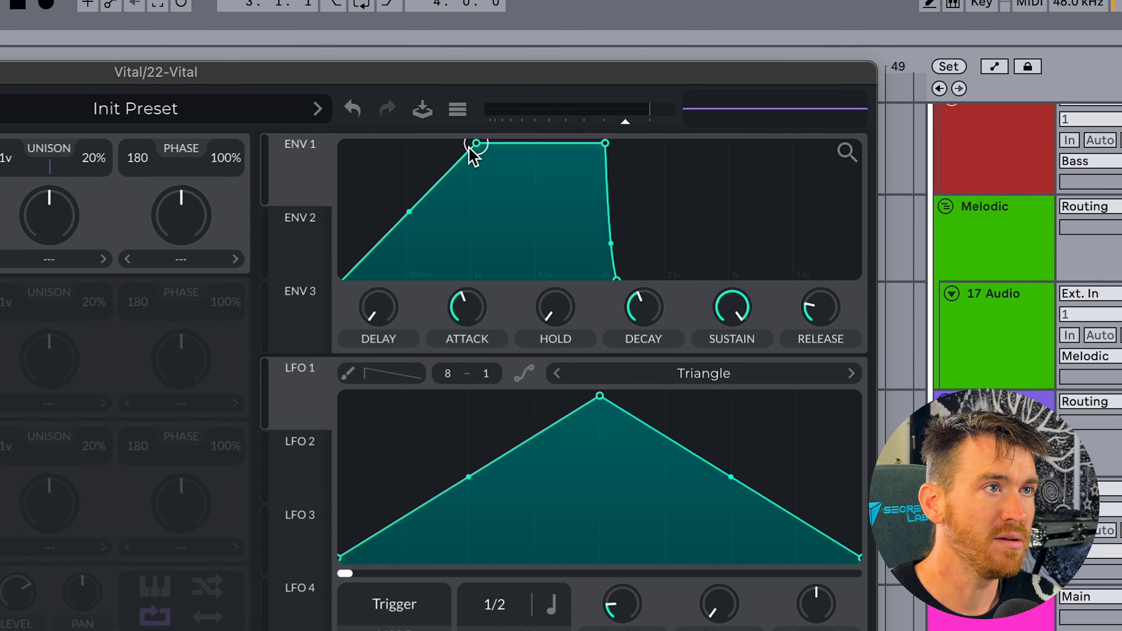
{"action": "left_click_drag", "start_coordinate": [734, 316], "coordinate": [728, 369]}
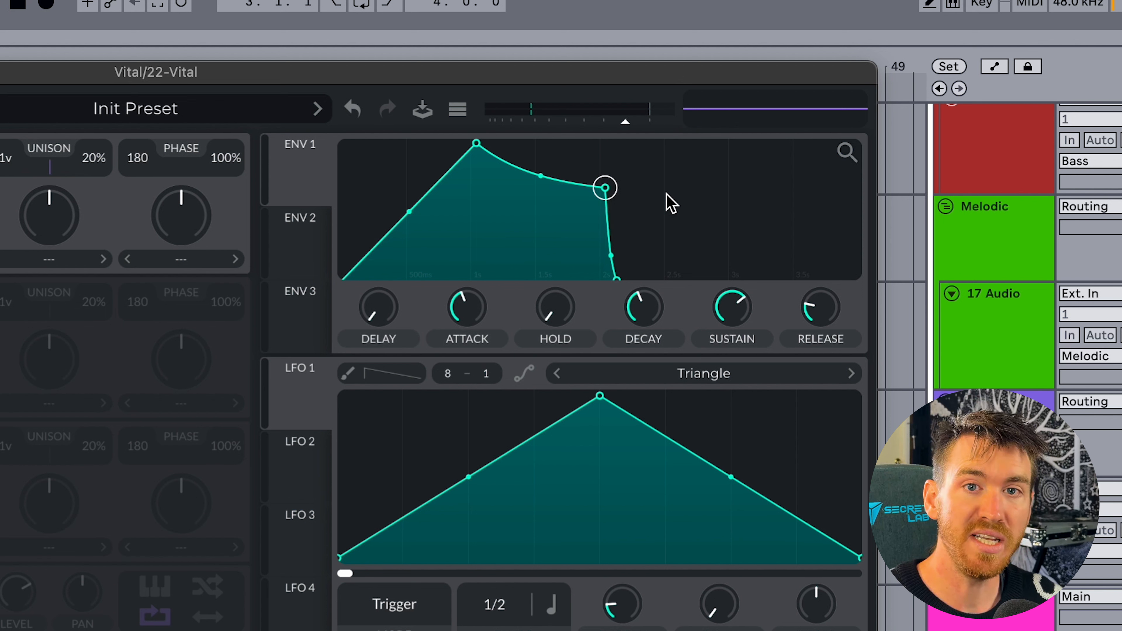
{"action": "left_click_drag", "start_coordinate": [821, 314], "coordinate": [820, 296]}
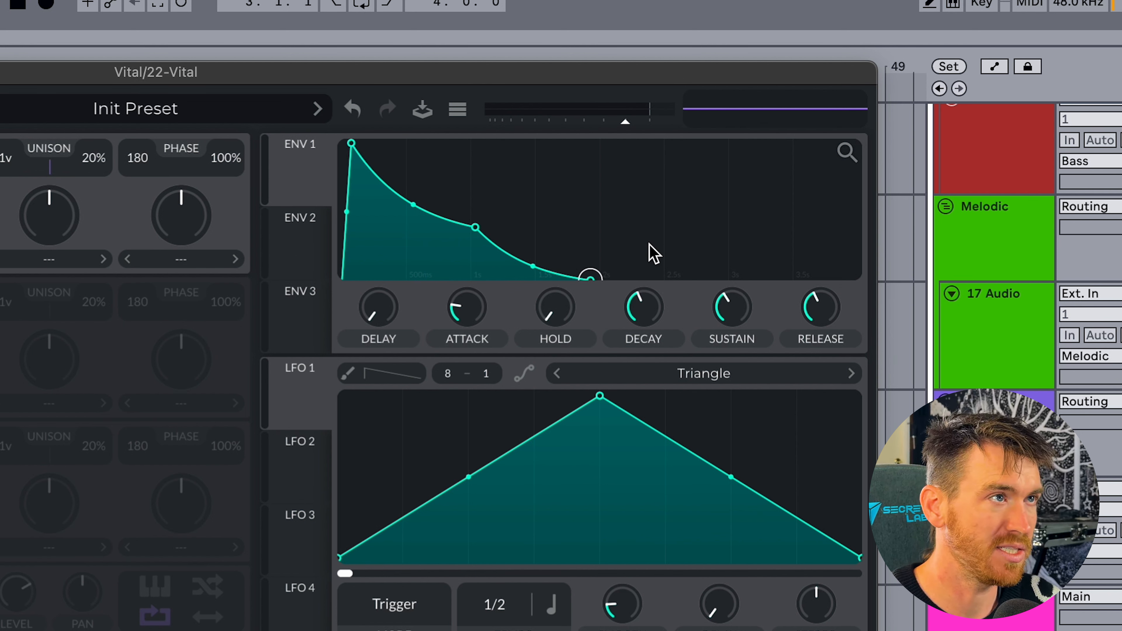
Shape ENV 1 as a short pluck with zero attack, zero sustain and a decay of about 0.52 seconds.
{"action": "left_click_drag", "start_coordinate": [353, 143], "coordinate": [323, 145]}
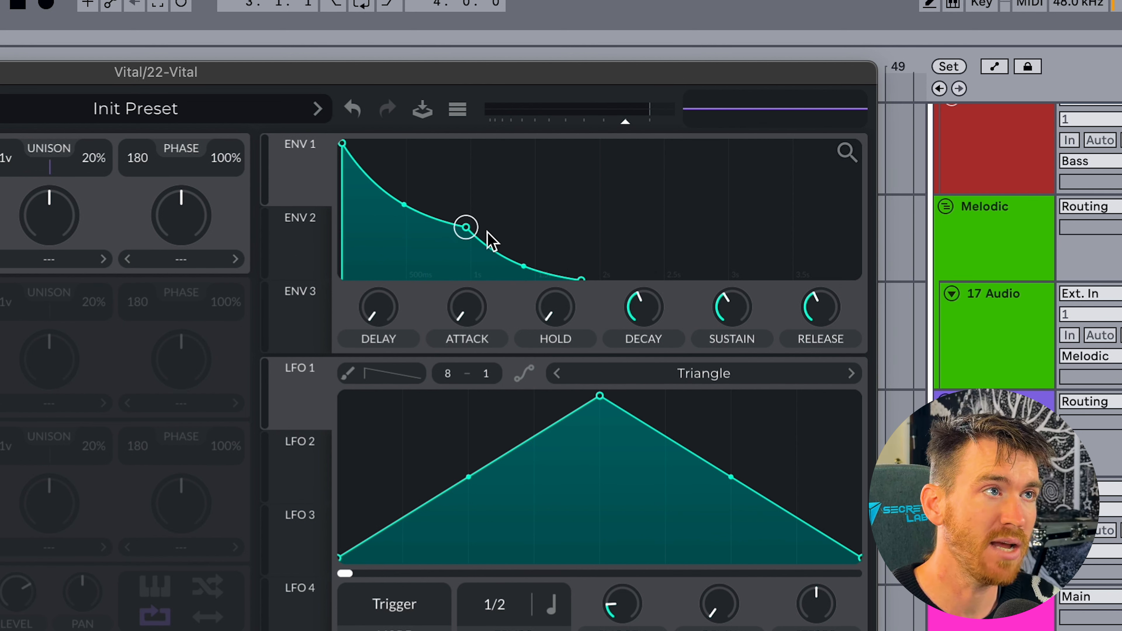
{"action": "left_click_drag", "start_coordinate": [732, 316], "coordinate": [721, 464]}
{"action": "left_click_drag", "start_coordinate": [646, 314], "coordinate": [644, 318]}
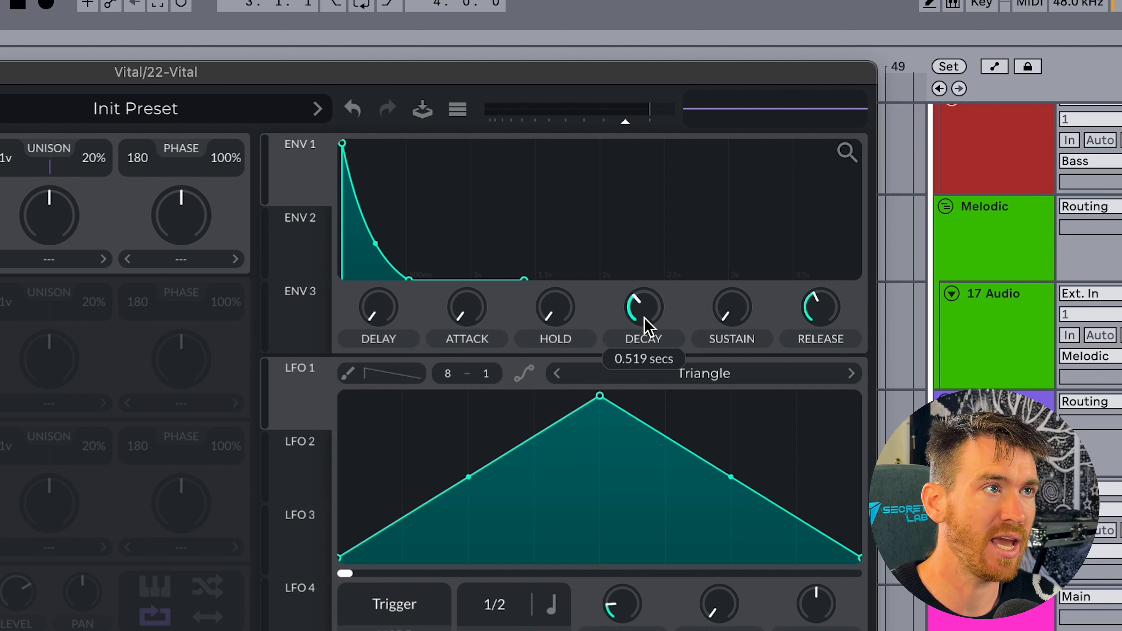
Give ENV 1 a slow fade-in by lengthening the attack, raising the sustain high and adjusting the release.
{"action": "left_click_drag", "start_coordinate": [459, 321], "coordinate": [460, 362]}
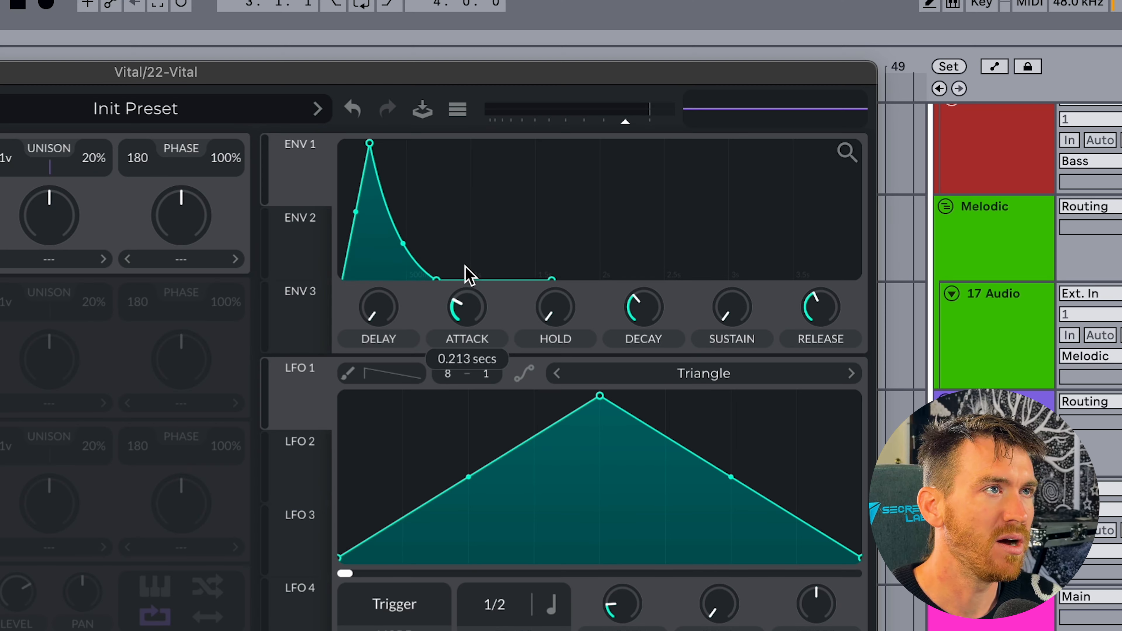
{"action": "left_click_drag", "start_coordinate": [463, 276], "coordinate": [463, 258]}
{"action": "left_click_drag", "start_coordinate": [731, 308], "coordinate": [732, 305]}
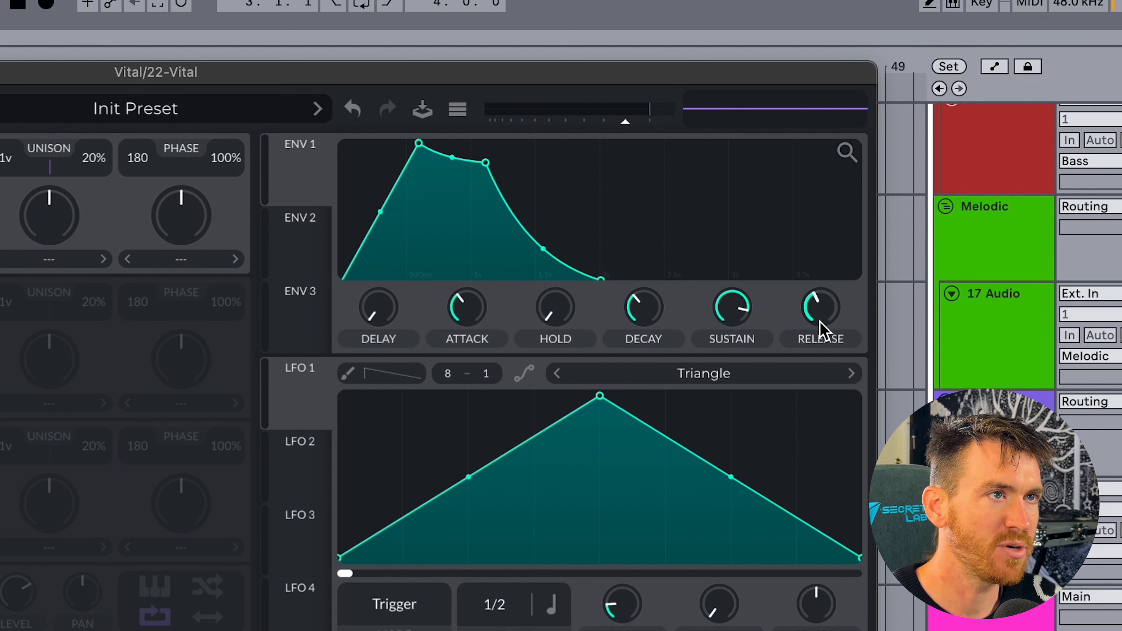
{"action": "left_click_drag", "start_coordinate": [819, 330], "coordinate": [819, 322]}
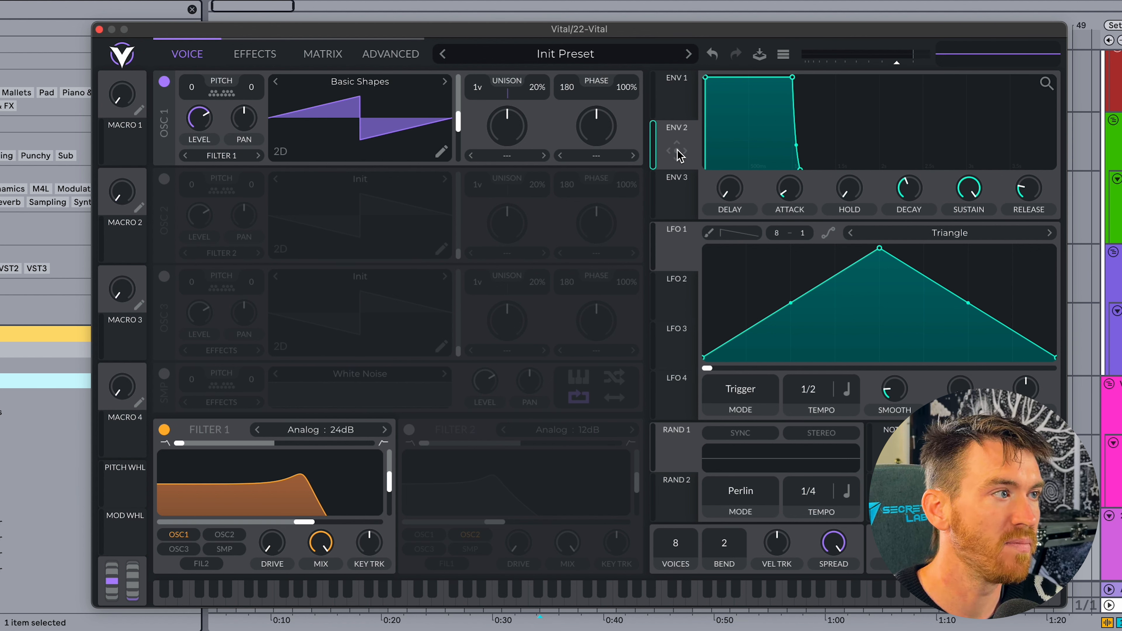
Modulate Filter 1's cutoff with ENV 2 at an amount of about 49.70 and lower the envelope's sustain point.
{"action": "left_click_drag", "start_coordinate": [672, 158], "coordinate": [304, 525]}
{"action": "mouse_move", "coordinate": [270, 505]}
{"action": "left_mouse_down"}
{"action": "mouse_move", "coordinate": [270, 494]}
{"action": "mouse_move", "coordinate": [270, 521]}
{"action": "mouse_move", "coordinate": [270, 501]}
{"action": "left_mouse_up"}
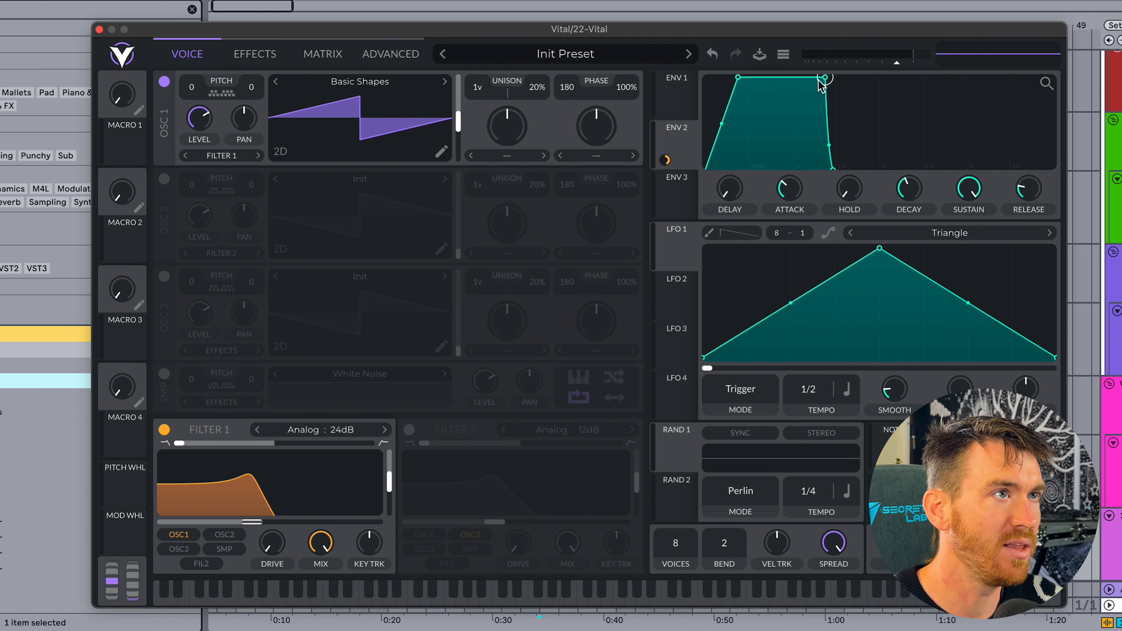
{"action": "left_click_drag", "start_coordinate": [818, 81], "coordinate": [808, 147]}
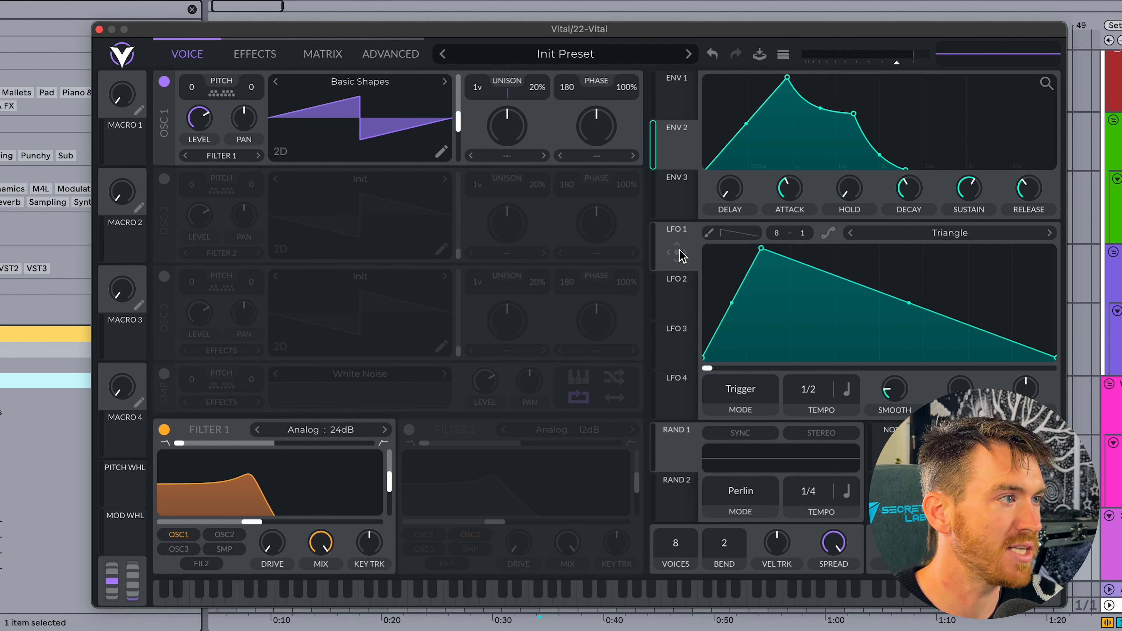
Modulate Filter 1's cutoff with LFO 1 using the Saw Down shape, and raise ENV 1's sustain to maximum.
{"action": "left_click_drag", "start_coordinate": [681, 256], "coordinate": [248, 522]}
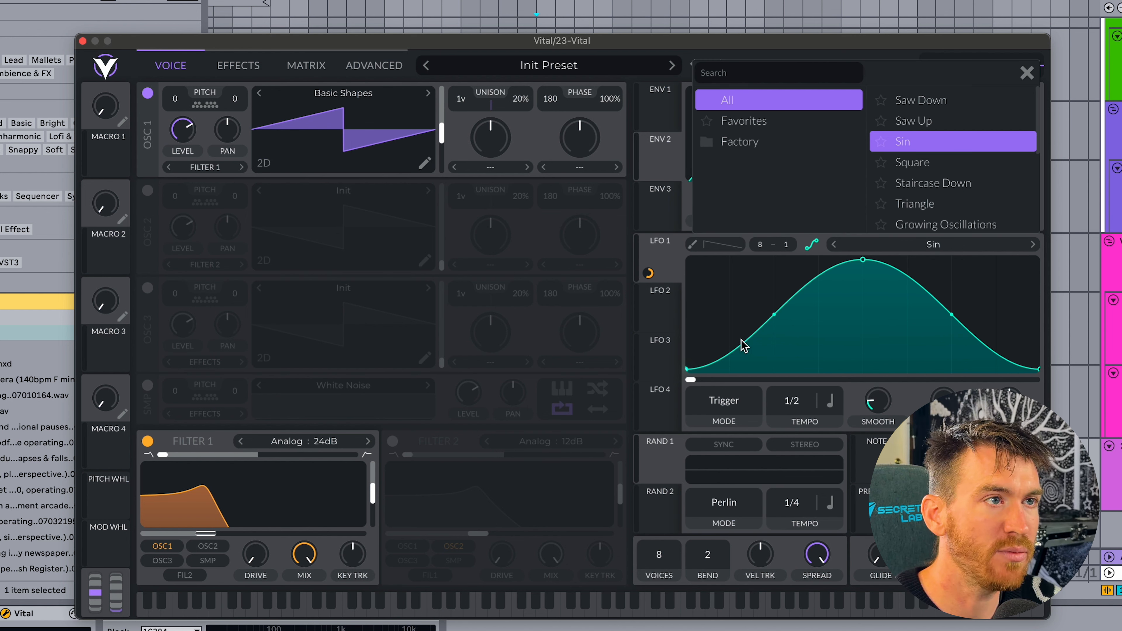
{"action": "left_click", "coordinate": [1033, 244]}
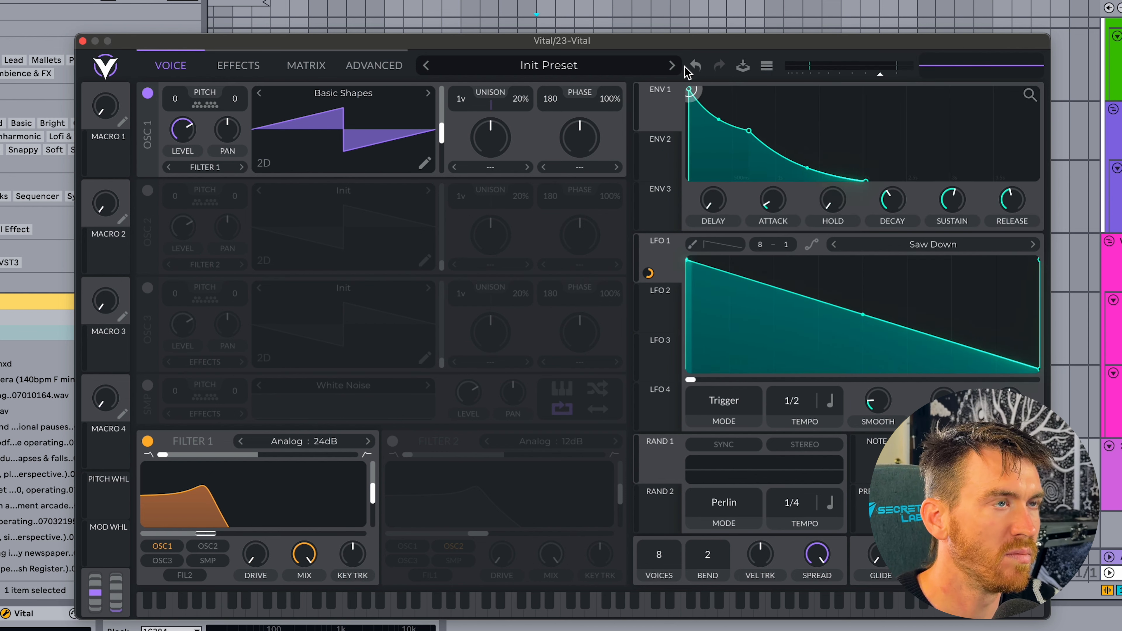
{"action": "left_click_drag", "start_coordinate": [744, 125], "coordinate": [784, 80]}
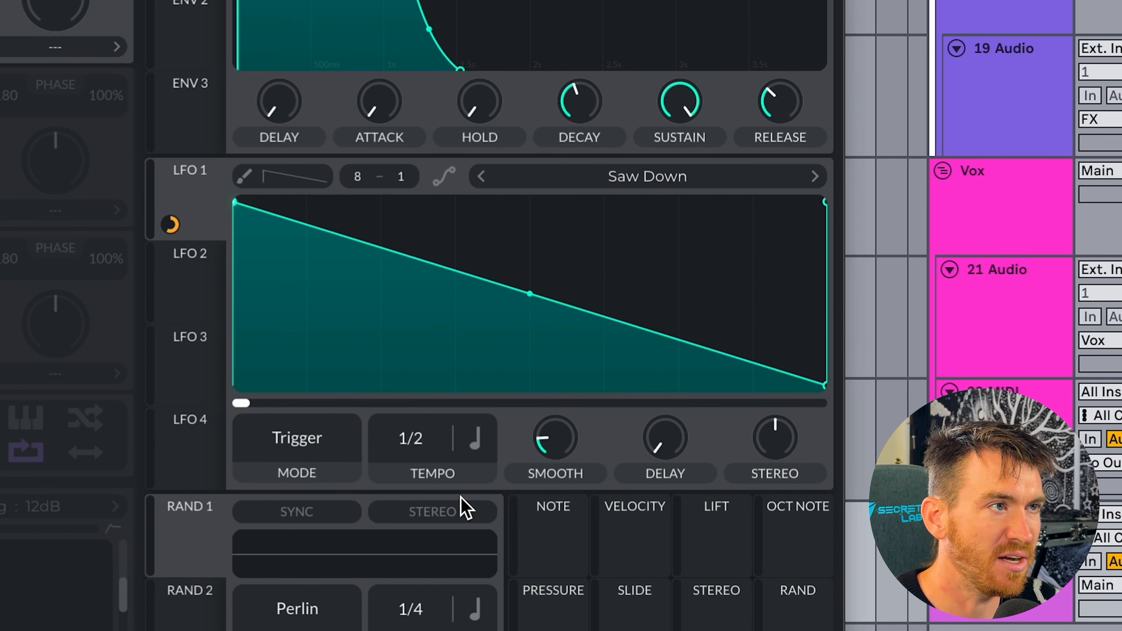
Speed LFO 1 up to a 1/4 and a 1/8 tempo rate, switch its rate to Seconds and adjust the frequency.
{"action": "mouse_move", "coordinate": [415, 447]}
{"action": "left_mouse_down"}
{"action": "mouse_move", "coordinate": [419, 424]}
{"action": "mouse_move", "coordinate": [421, 448]}
{"action": "left_mouse_up"}
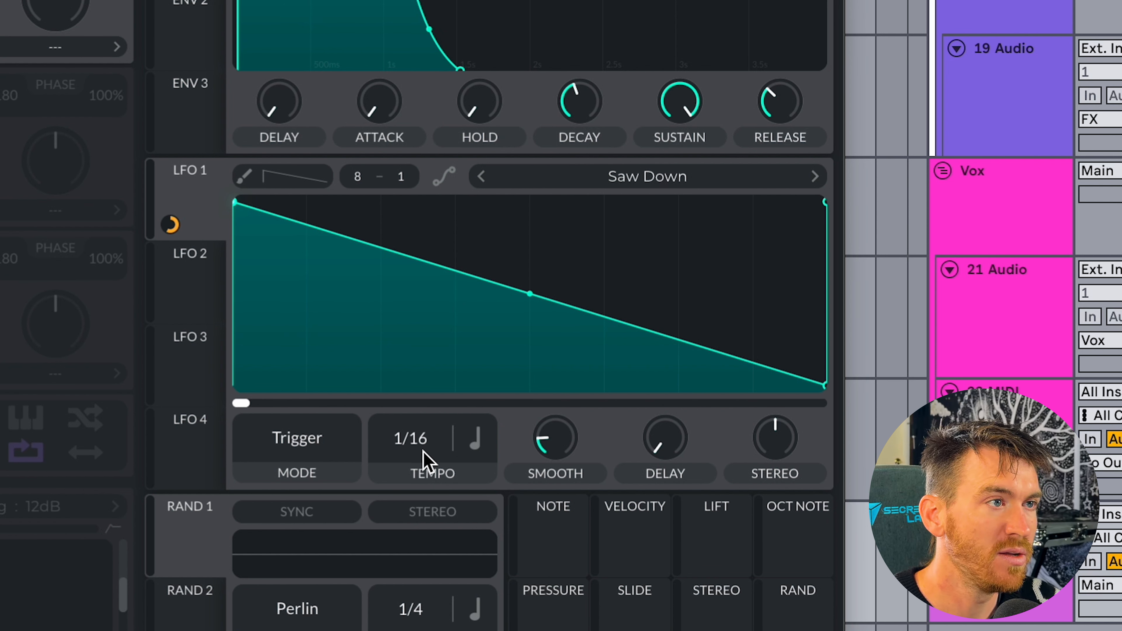
{"action": "left_click_drag", "start_coordinate": [424, 460], "coordinate": [418, 496]}
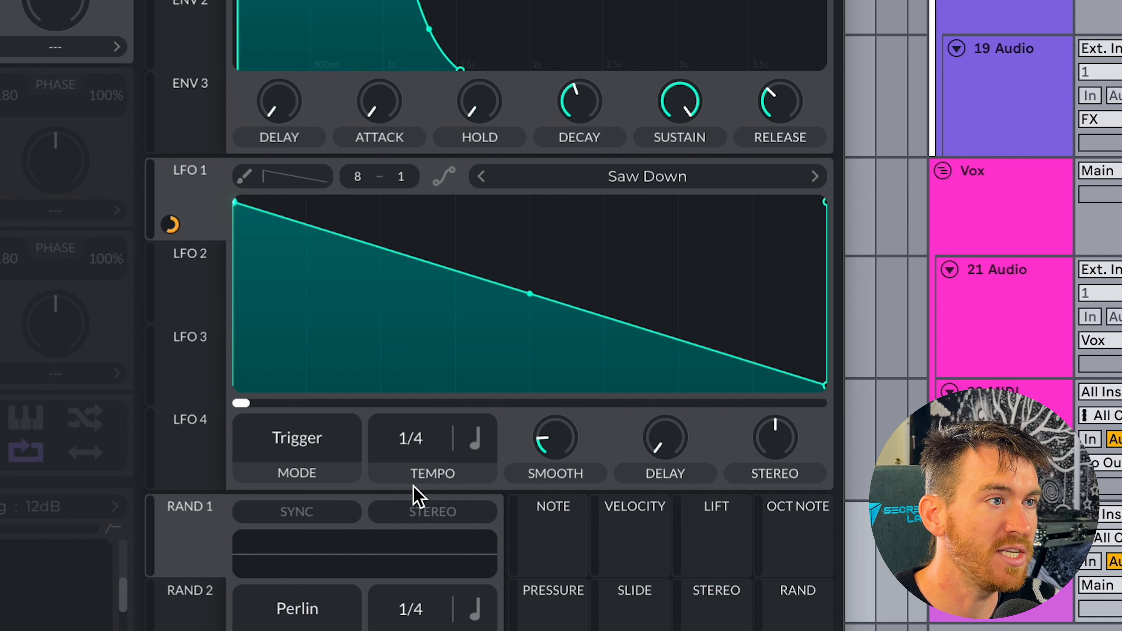
{"action": "left_click_drag", "start_coordinate": [418, 453], "coordinate": [381, 491]}
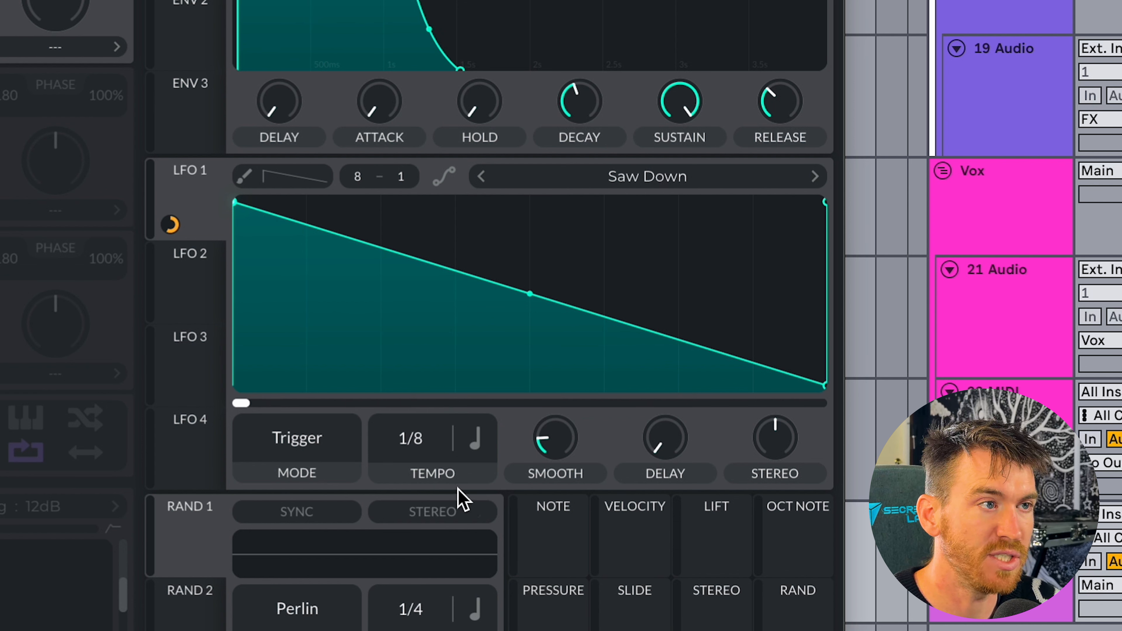
{"action": "left_click", "coordinate": [476, 439]}
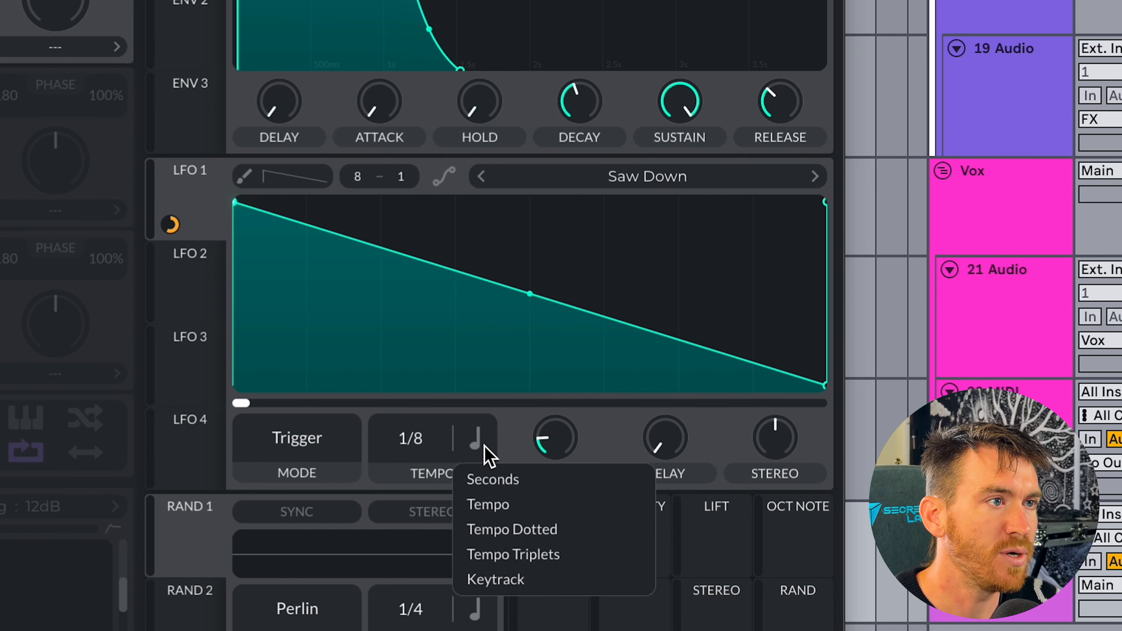
{"action": "left_click", "coordinate": [503, 481]}
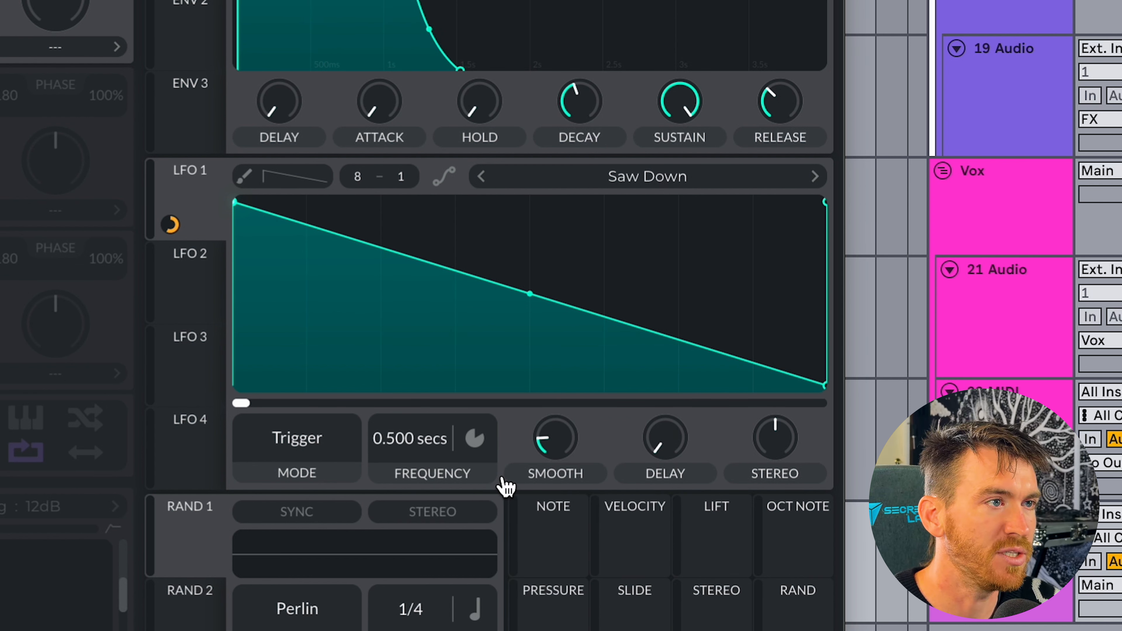
{"action": "mouse_move", "coordinate": [418, 451]}
{"action": "left_mouse_down"}
{"action": "mouse_move", "coordinate": [418, 536]}
{"action": "mouse_move", "coordinate": [412, 409]}
{"action": "mouse_move", "coordinate": [415, 435]}
{"action": "left_mouse_up"}
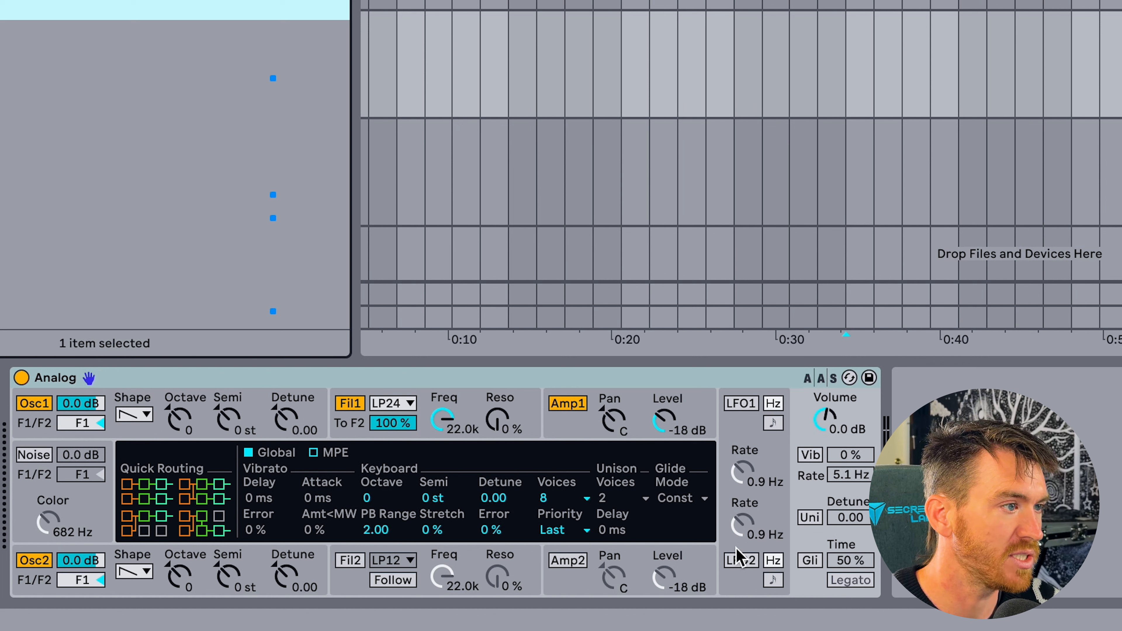
Switch to Ableton's Analog synth, turn off Osc2, and try sine and square shapes on Osc1 before returning to saw.
{"action": "left_click", "coordinate": [32, 562]}
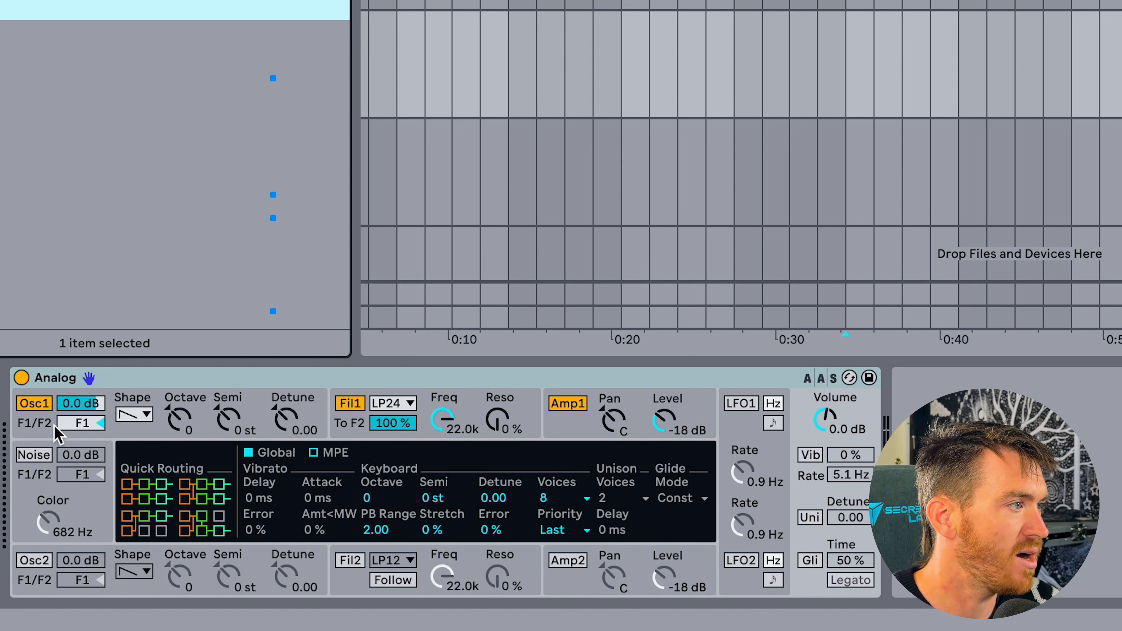
{"action": "left_click", "coordinate": [147, 416]}
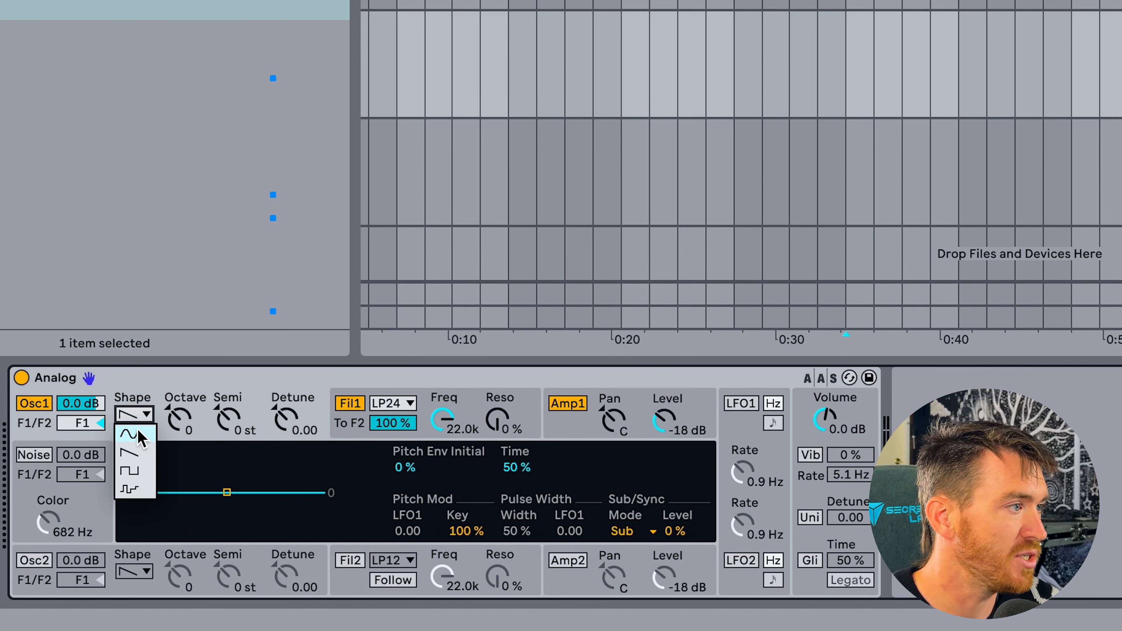
{"action": "left_click", "coordinate": [140, 436]}
{"action": "left_click", "coordinate": [135, 415]}
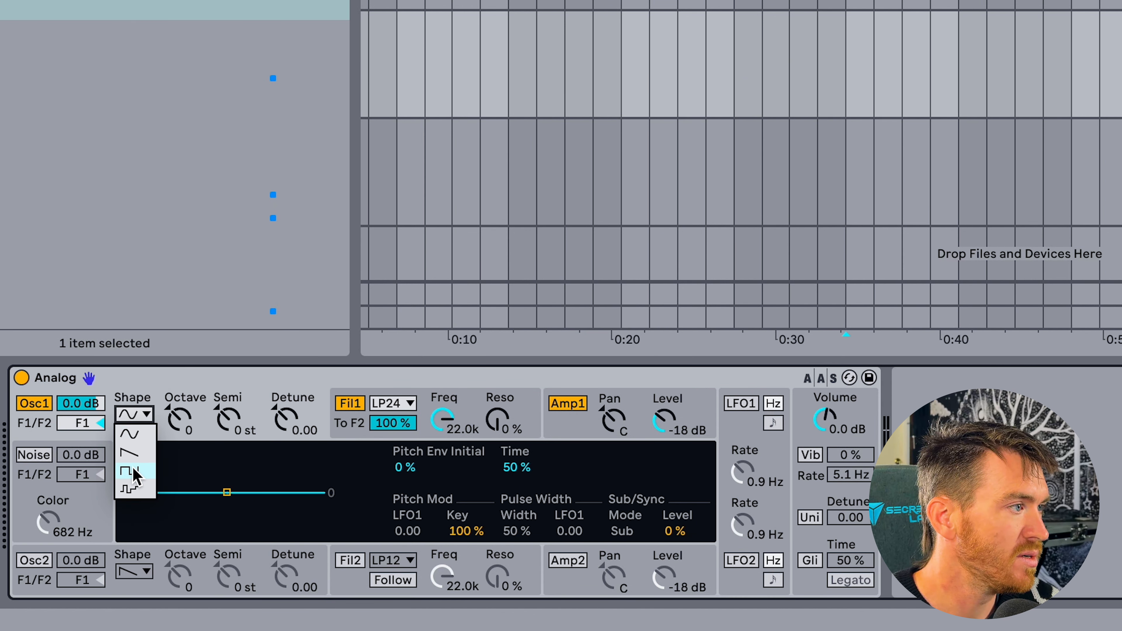
{"action": "left_click", "coordinate": [131, 469]}
{"action": "left_click", "coordinate": [135, 414]}
{"action": "left_click", "coordinate": [135, 499]}
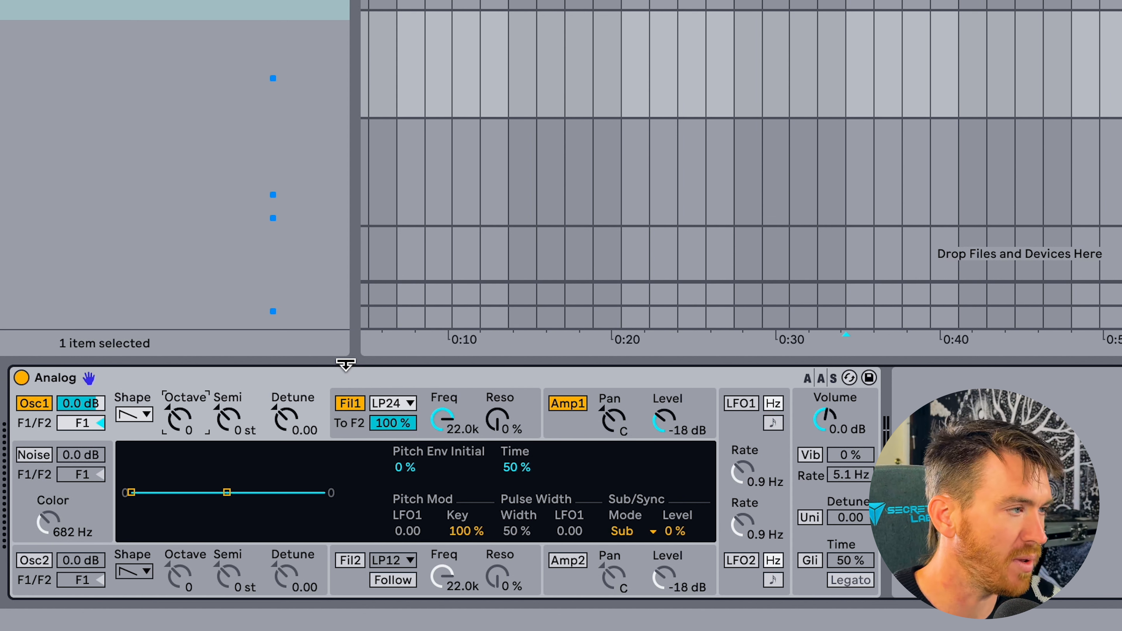
Try Osc1 one octave up and one octave down, and return its octave to 0.
{"action": "key", "text": "Up"}
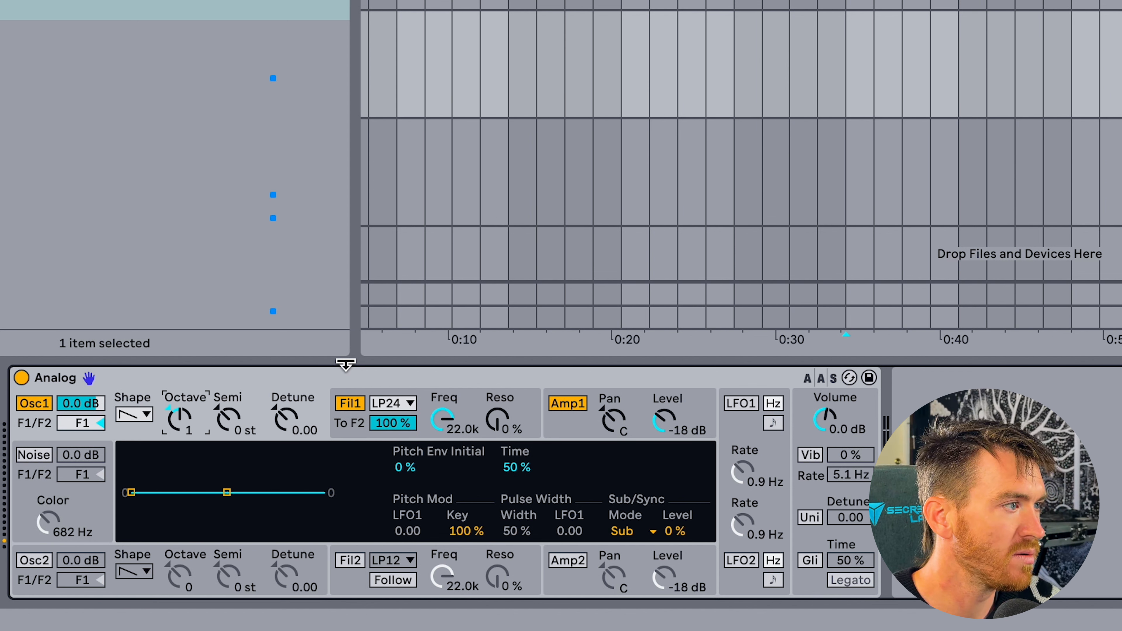
{"action": "key", "text": "Down"}
{"action": "key", "text": "Down"}
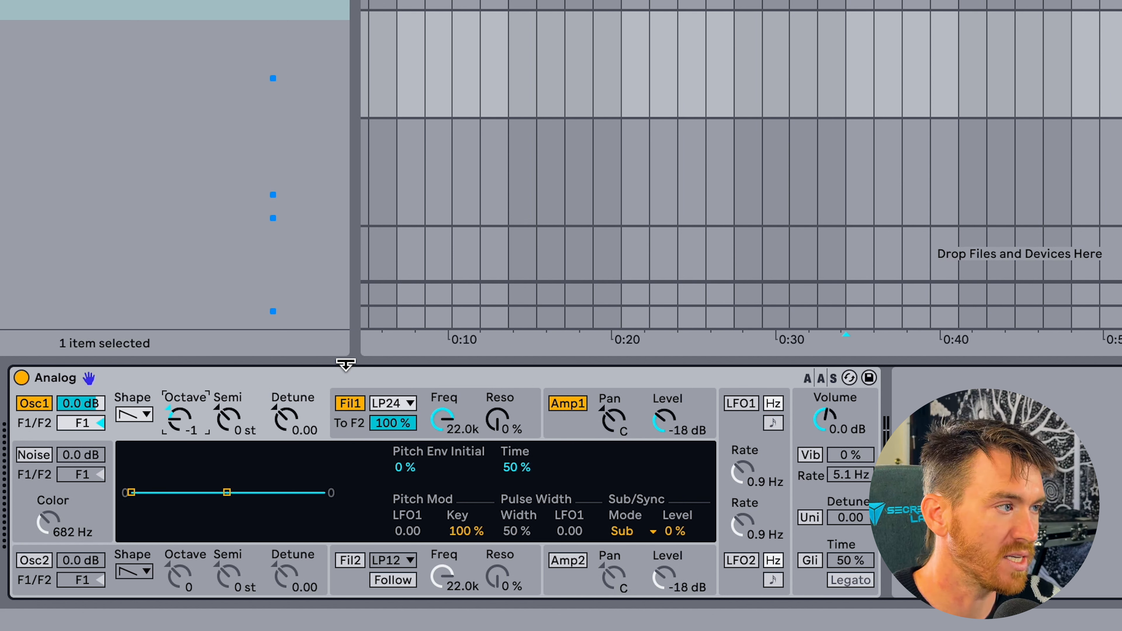
{"action": "key", "text": "Up"}
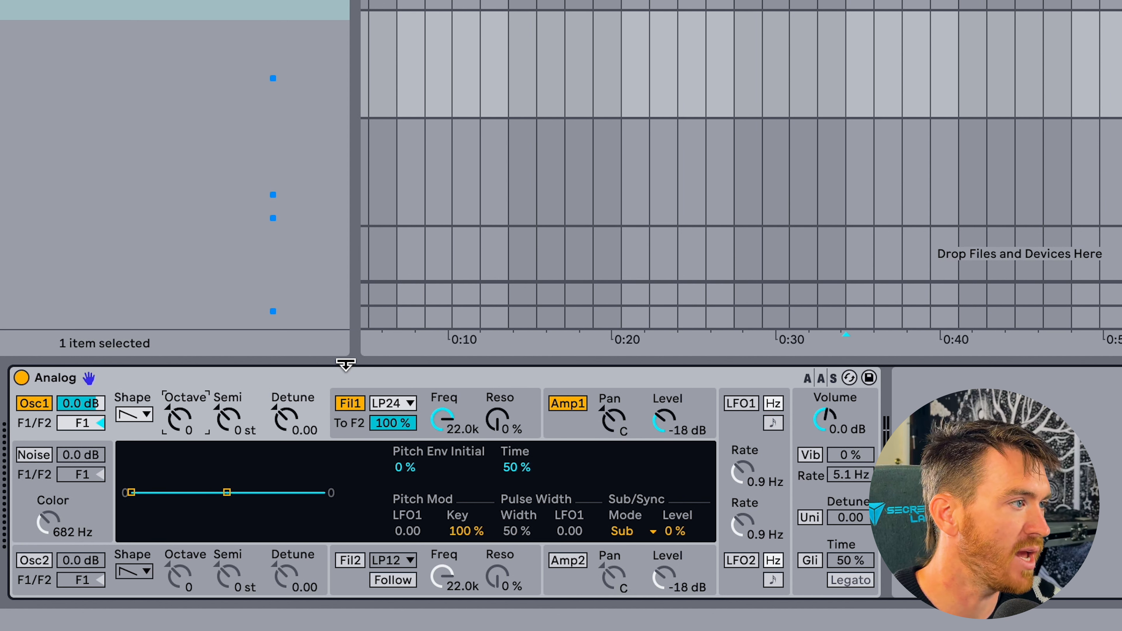
Try raising Osc1's pitch by 4 semitones, reset it to 0 st and select the detune control.
{"action": "left_click", "coordinate": [241, 425]}
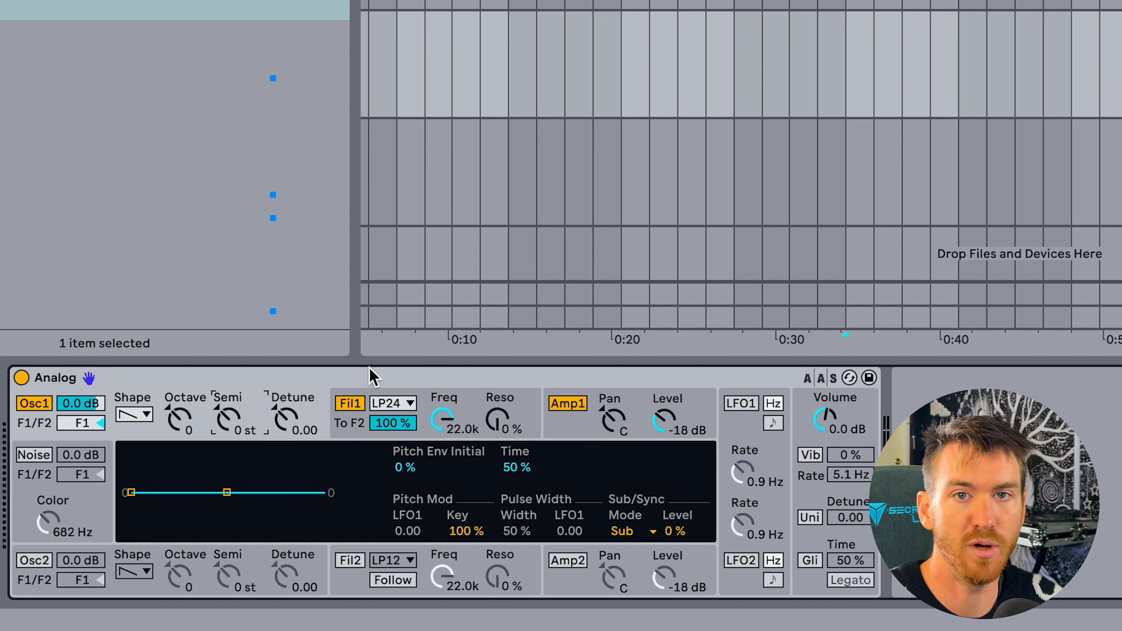
{"action": "key", "text": "Up"}
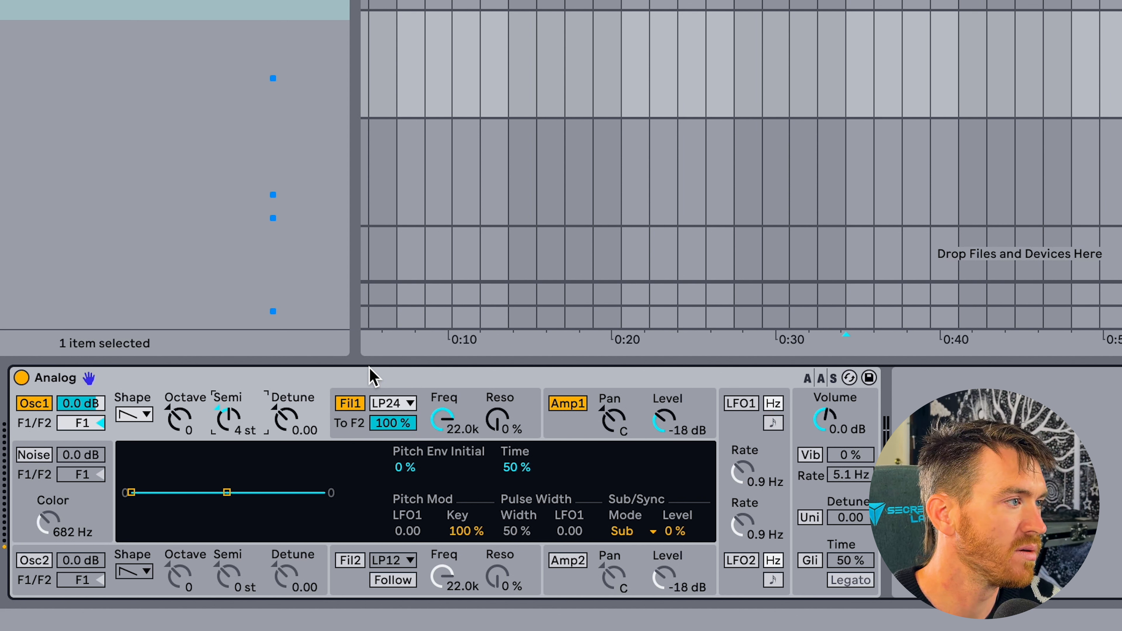
{"action": "key", "text": "Delete"}
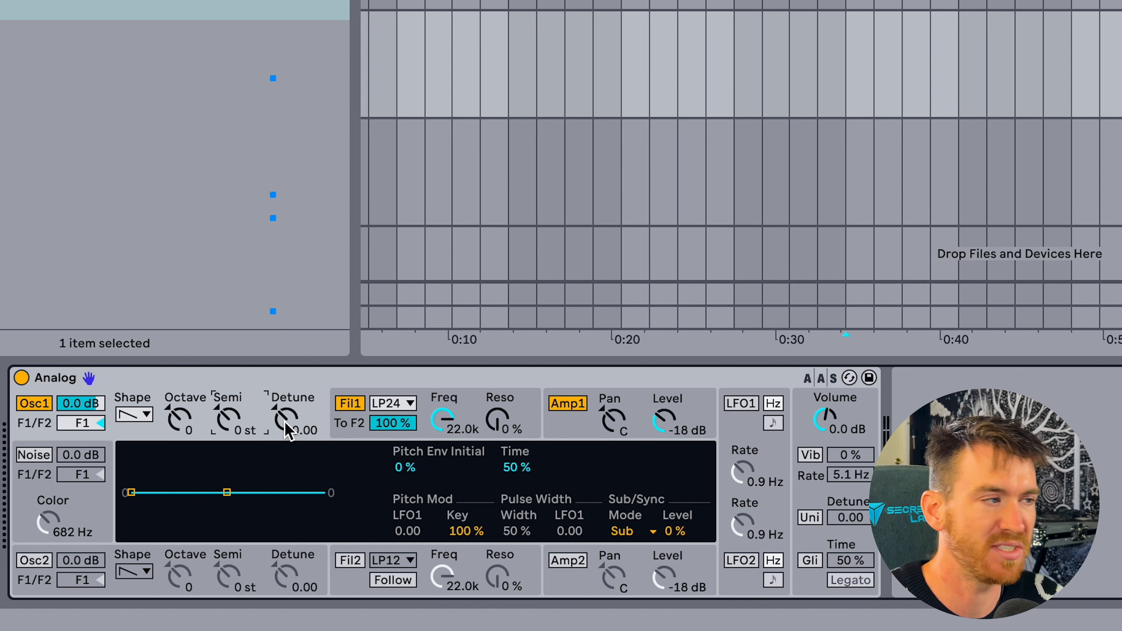
{"action": "mouse_move", "coordinate": [287, 428]}
{"action": "left_mouse_down"}
{"action": "mouse_move", "coordinate": [287, 396]}
{"action": "mouse_move", "coordinate": [287, 427]}
{"action": "left_mouse_up"}
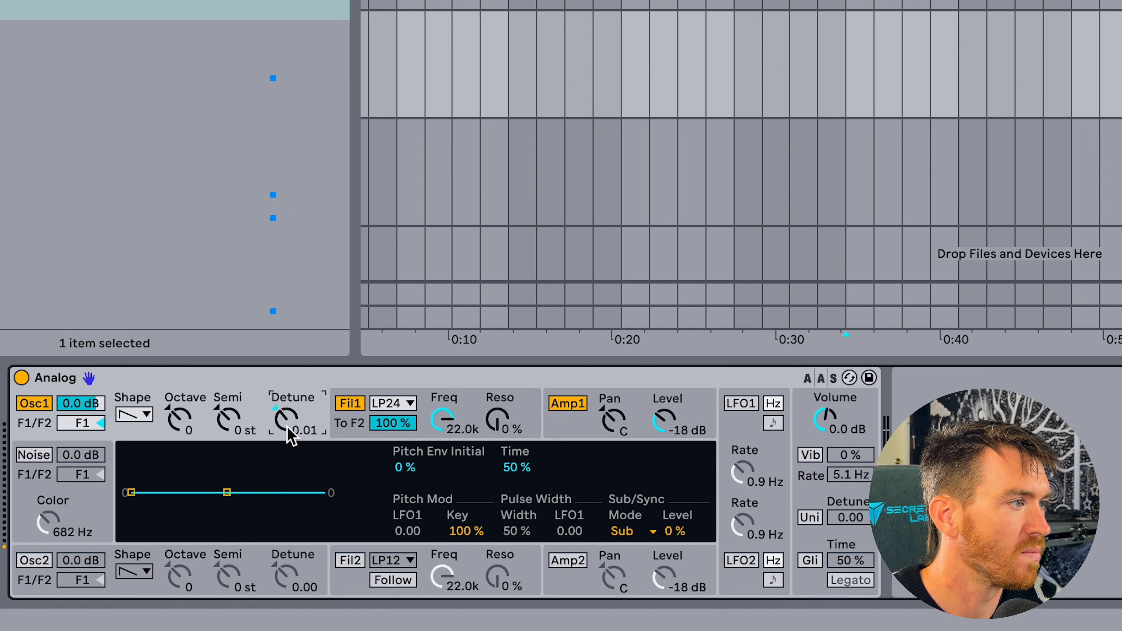
Lower Filter 1's cutoff to 974, raise its resonance to 53 %, and bring the cutoff down to 327.
{"action": "left_click", "coordinate": [441, 401]}
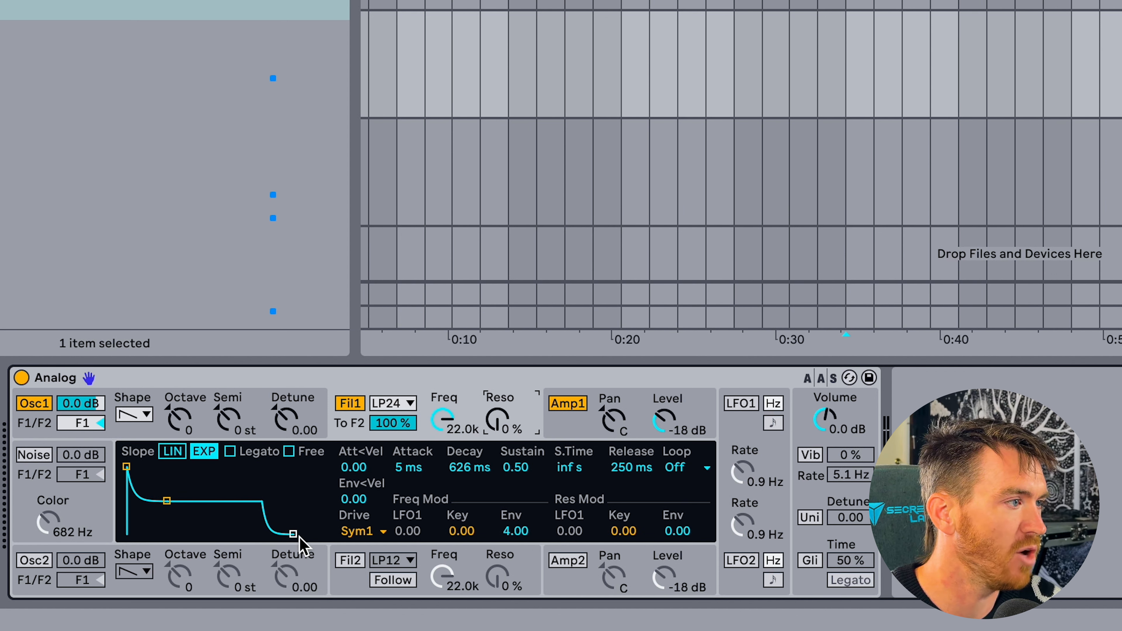
{"action": "left_click_drag", "start_coordinate": [444, 420], "coordinate": [443, 477]}
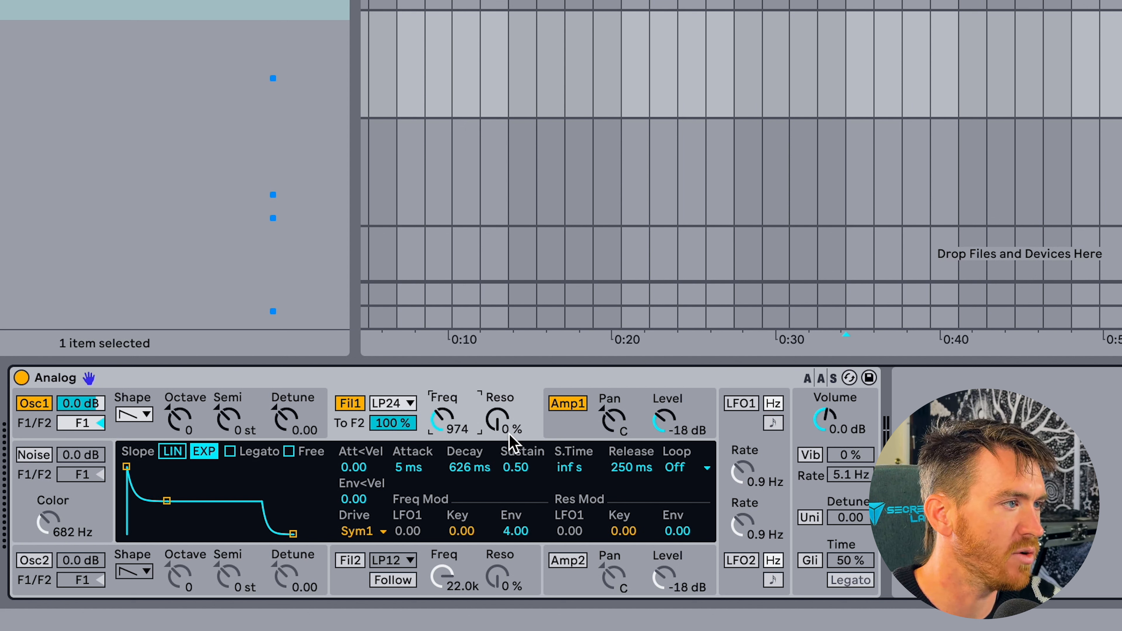
{"action": "left_click_drag", "start_coordinate": [501, 435], "coordinate": [502, 400]}
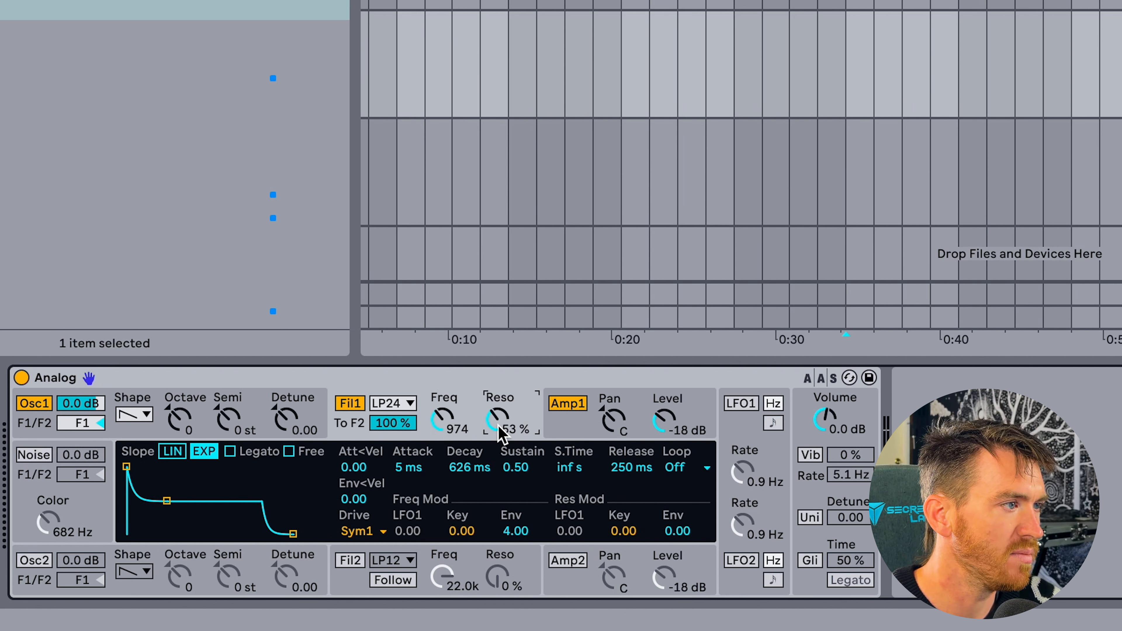
{"action": "left_click_drag", "start_coordinate": [442, 420], "coordinate": [441, 446]}
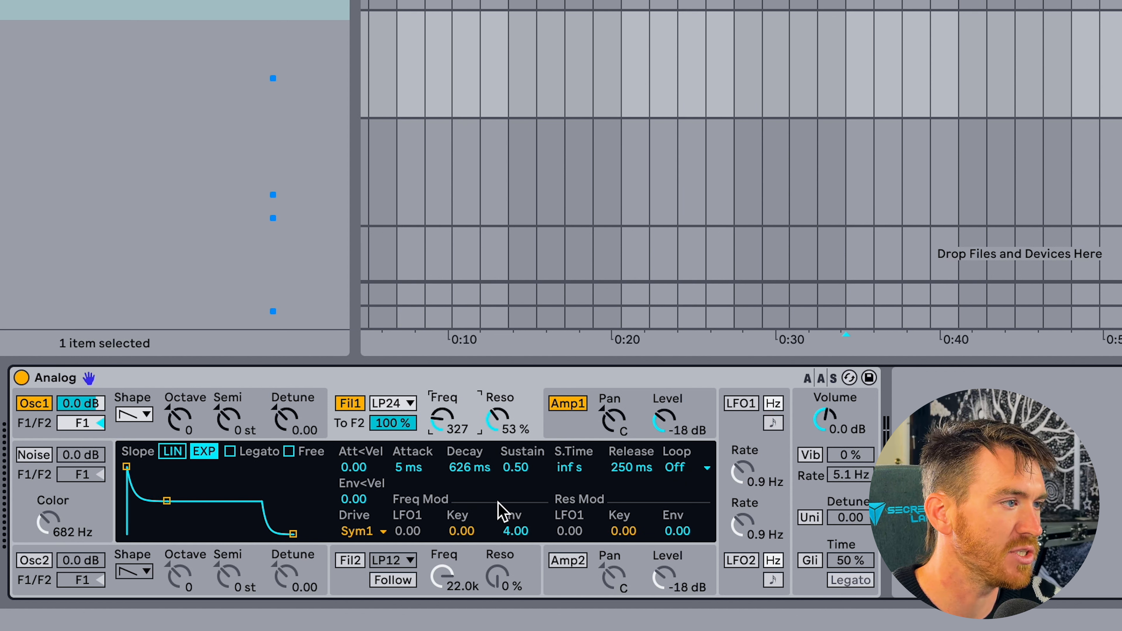
Set Filter 1's envelope frequency modulation to 16.00 and shape its envelope with 965 ms decay and 0.00 sustain.
{"action": "left_click", "coordinate": [512, 535]}
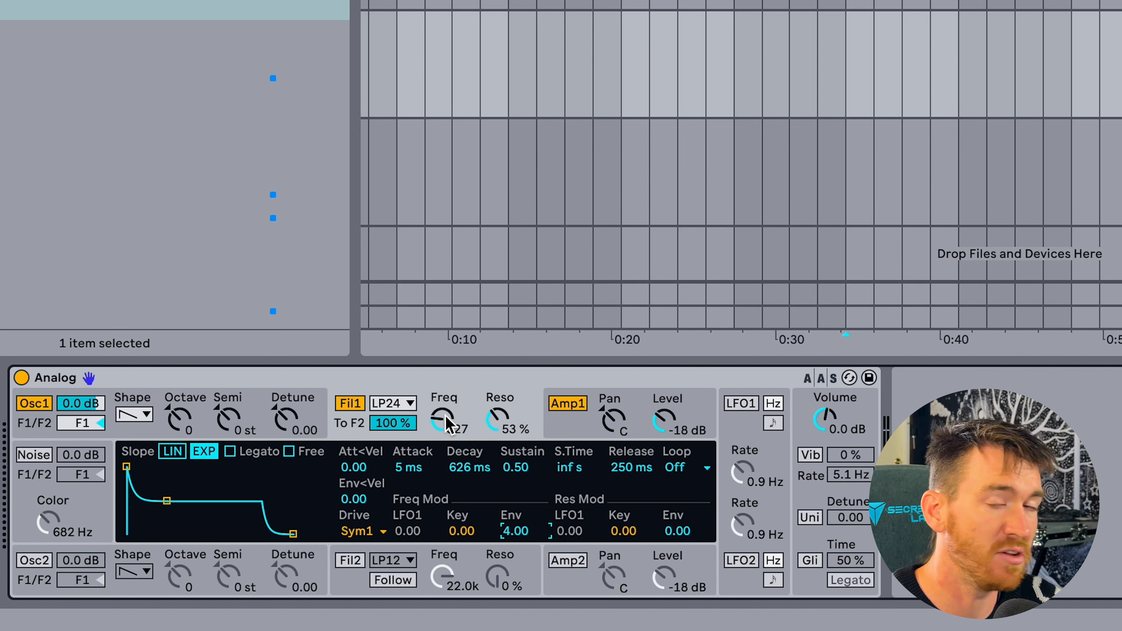
{"action": "left_click_drag", "start_coordinate": [517, 532], "coordinate": [516, 495]}
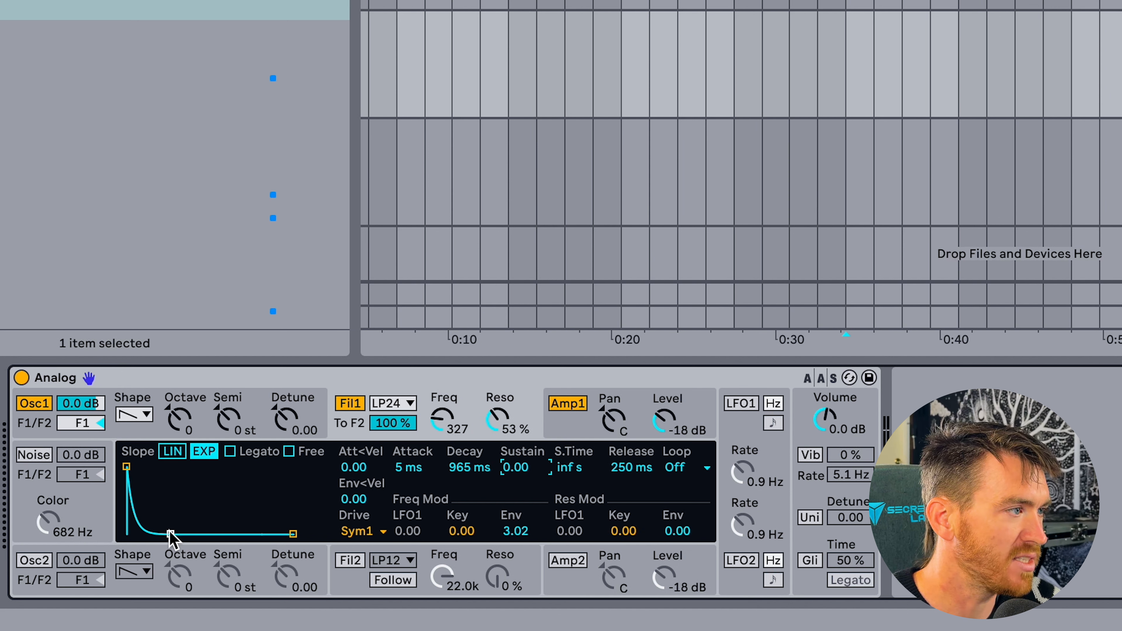
{"action": "left_click_drag", "start_coordinate": [171, 534], "coordinate": [170, 534]}
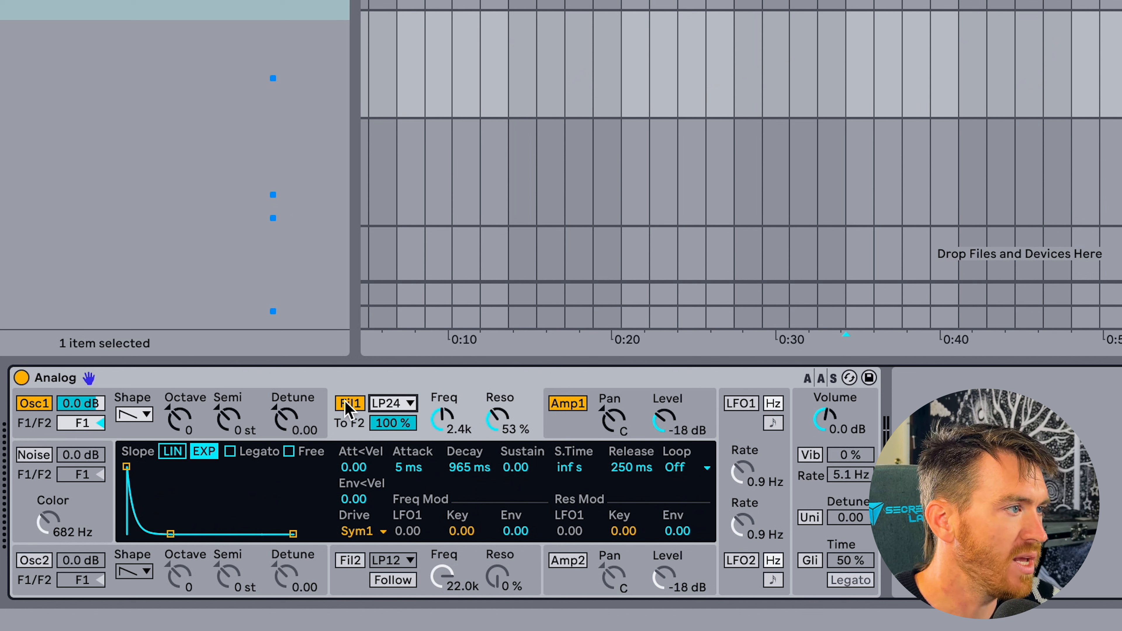
Try the Formant 12dB/oct type on Filter 1 while moving the cutoff, and return to Low-pass 24dB/oct with cutoff 974.
{"action": "left_click", "coordinate": [412, 404]}
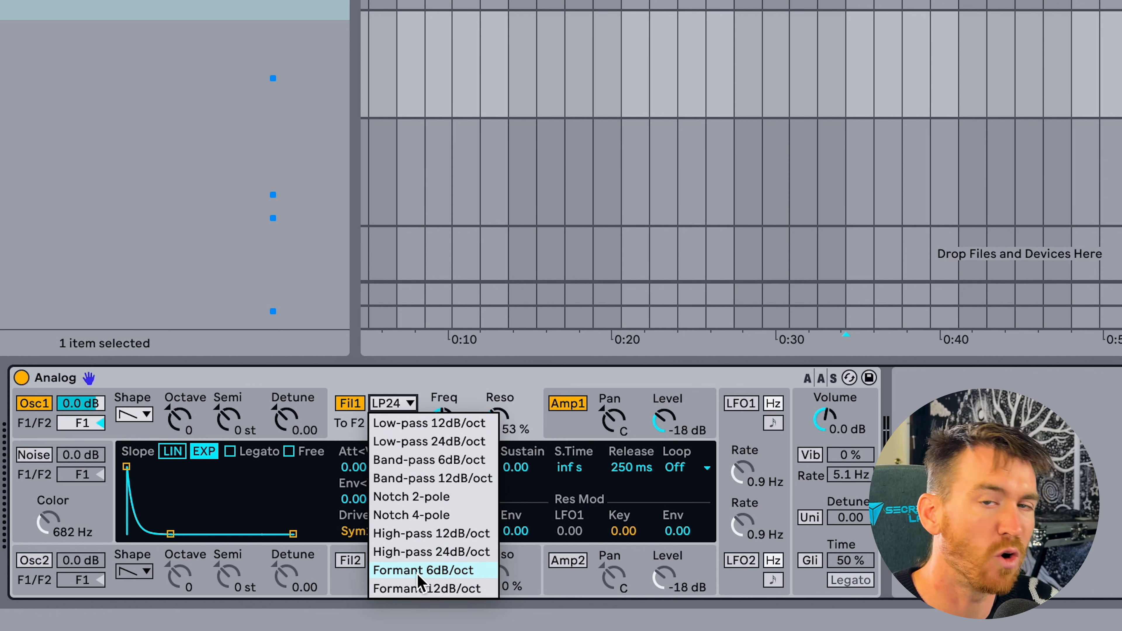
{"action": "left_click", "coordinate": [421, 589]}
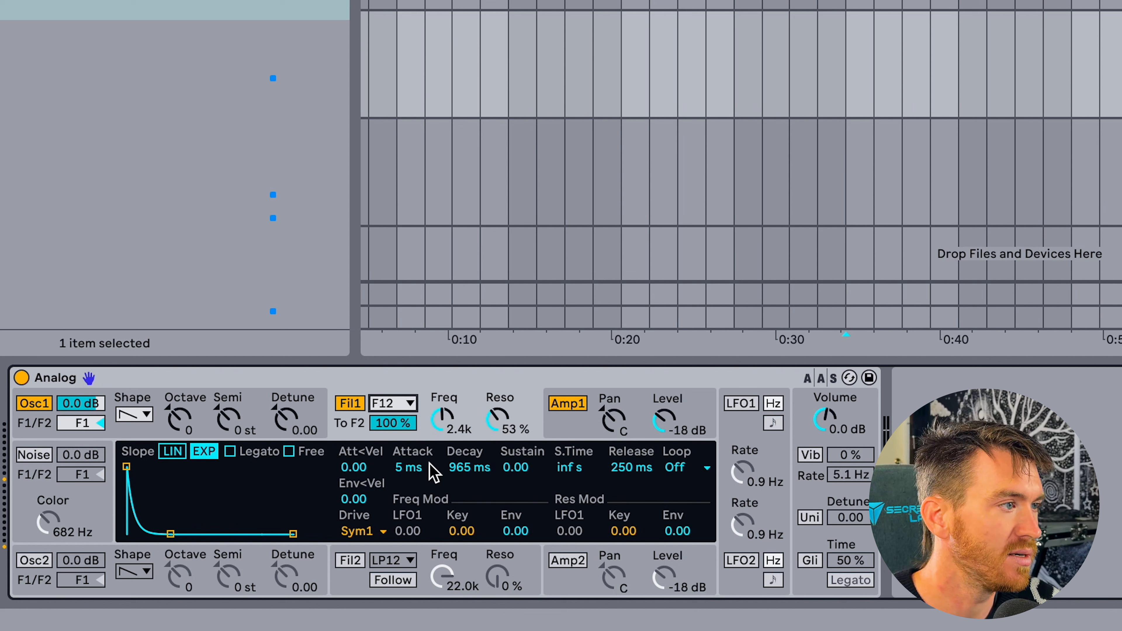
{"action": "mouse_move", "coordinate": [440, 418]}
{"action": "left_mouse_down"}
{"action": "mouse_move", "coordinate": [441, 451]}
{"action": "mouse_move", "coordinate": [448, 427]}
{"action": "left_mouse_up"}
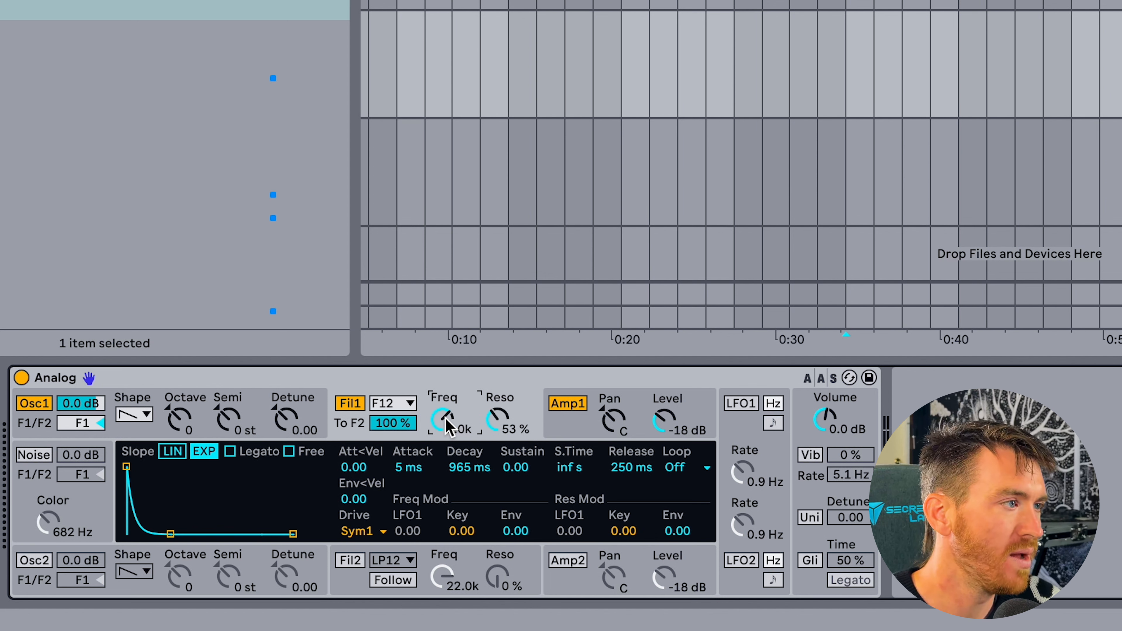
{"action": "left_click", "coordinate": [391, 403]}
{"action": "left_click", "coordinate": [411, 439]}
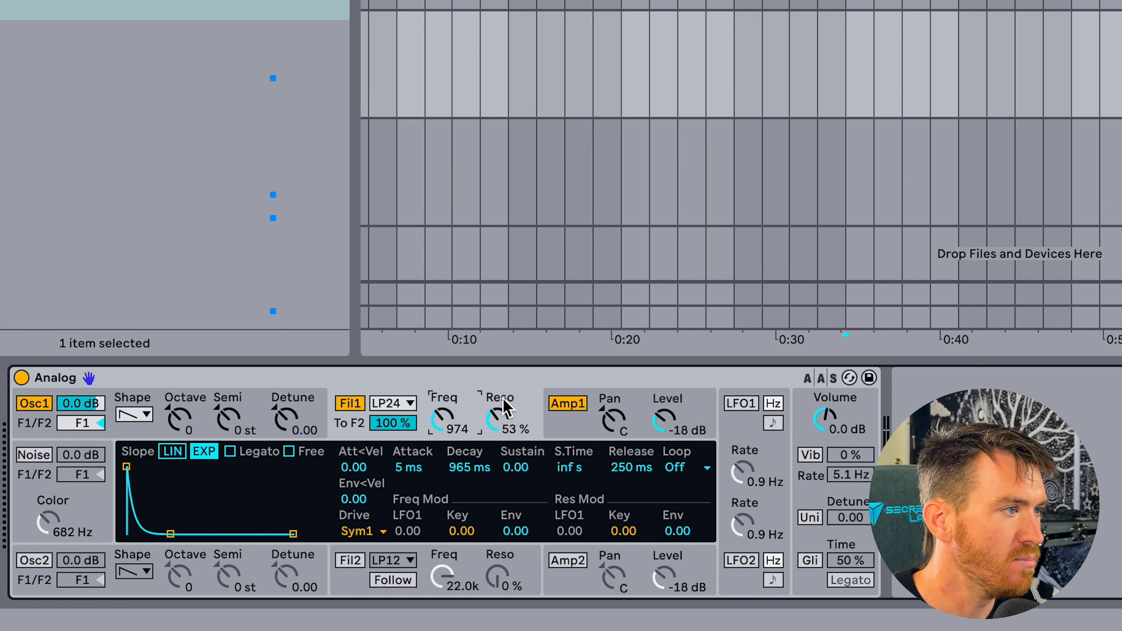
Shape Amp 1's envelope with 406 ms attack, 406 ms decay and 0.33 sustain.
{"action": "left_click", "coordinate": [574, 431]}
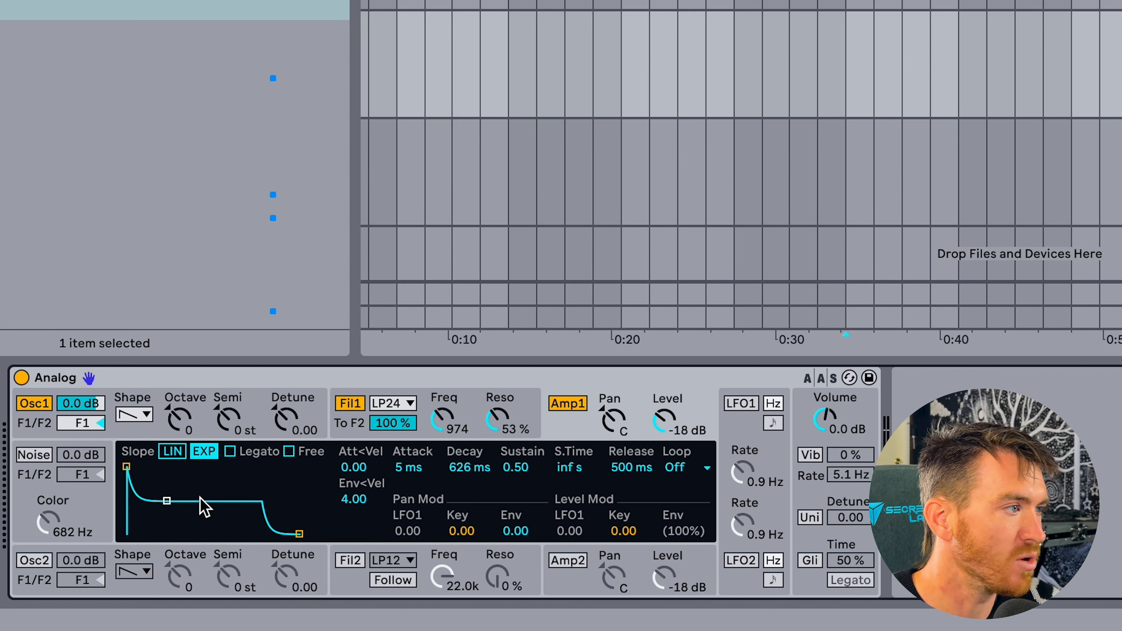
{"action": "left_click_drag", "start_coordinate": [127, 468], "coordinate": [163, 466]}
{"action": "left_click_drag", "start_coordinate": [200, 507], "coordinate": [200, 516]}
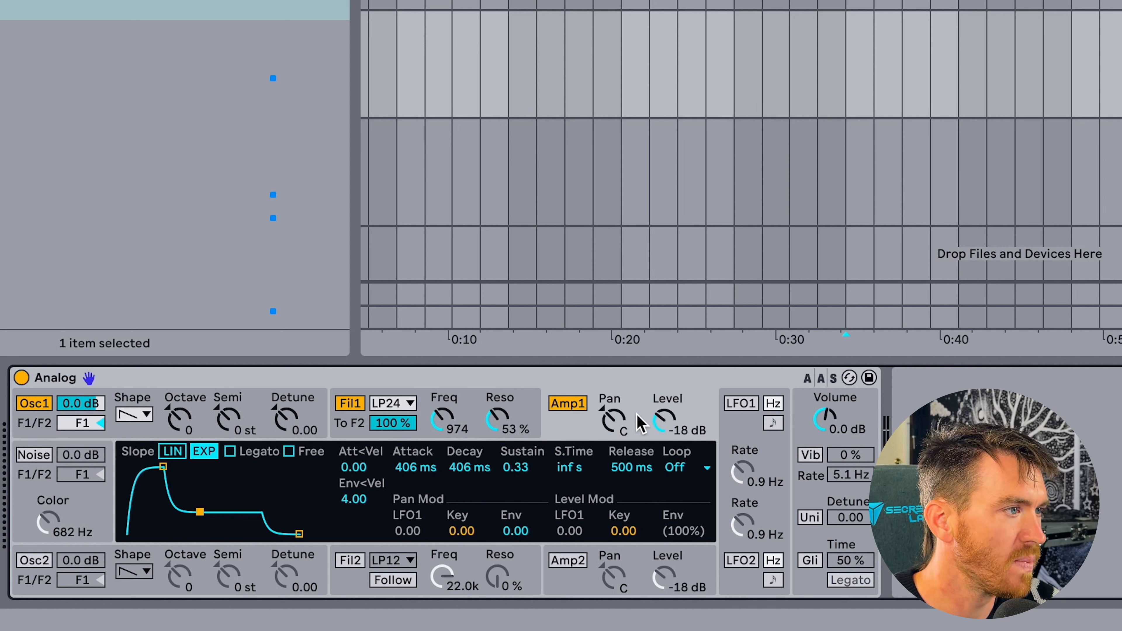
Turn on LFO 1 and bring up Amp 1's pan and level modulation settings.
{"action": "left_click", "coordinate": [743, 437]}
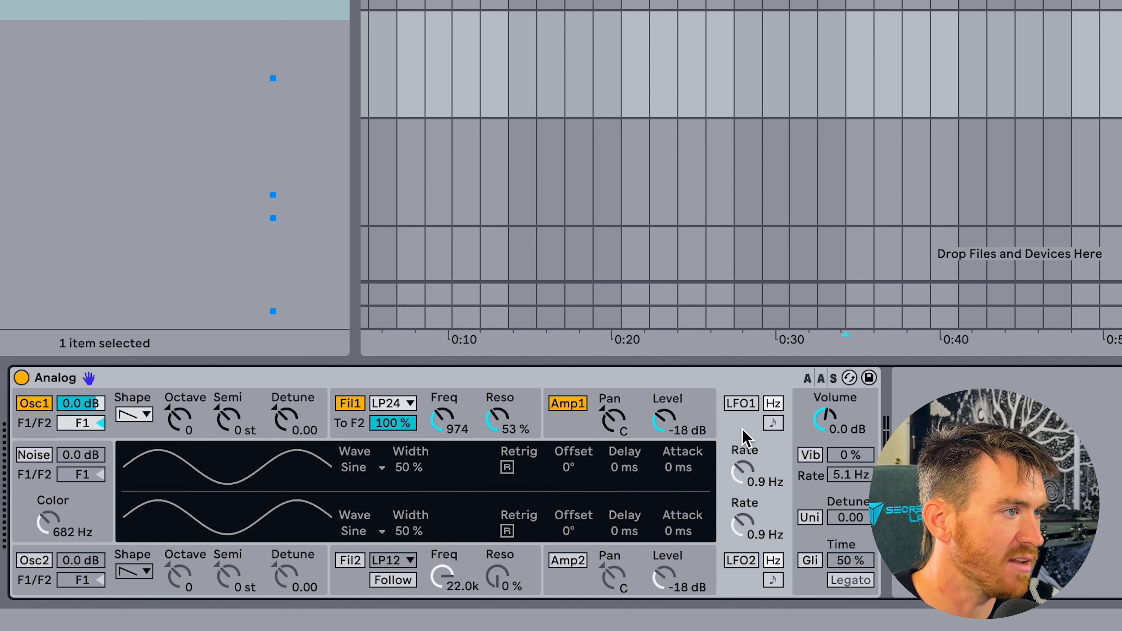
{"action": "left_click", "coordinate": [740, 403]}
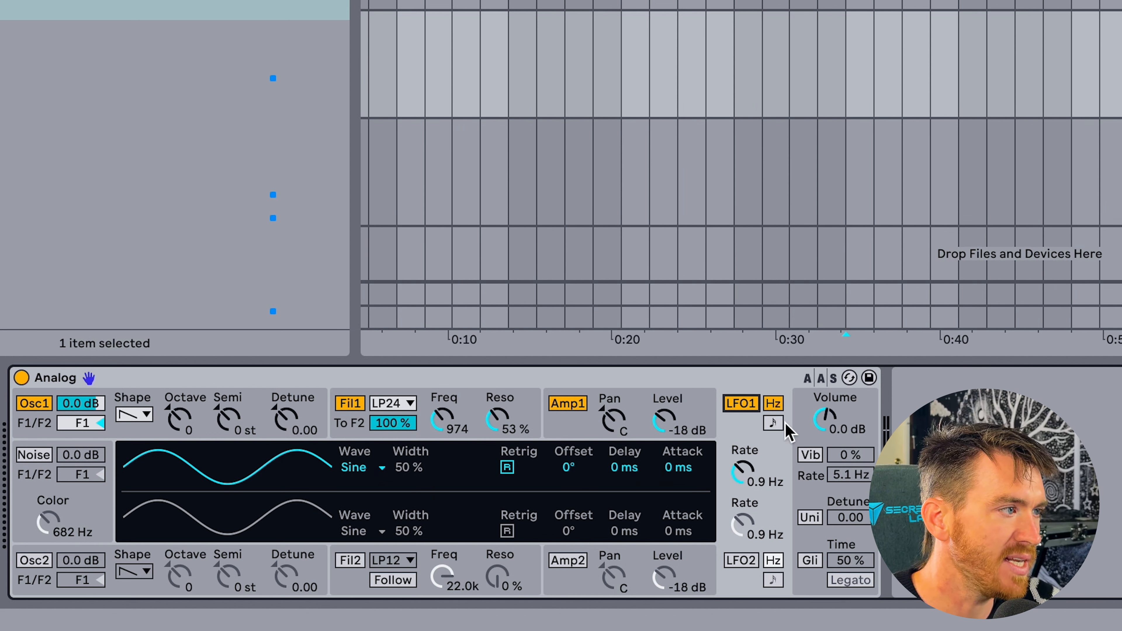
{"action": "left_click", "coordinate": [712, 414]}
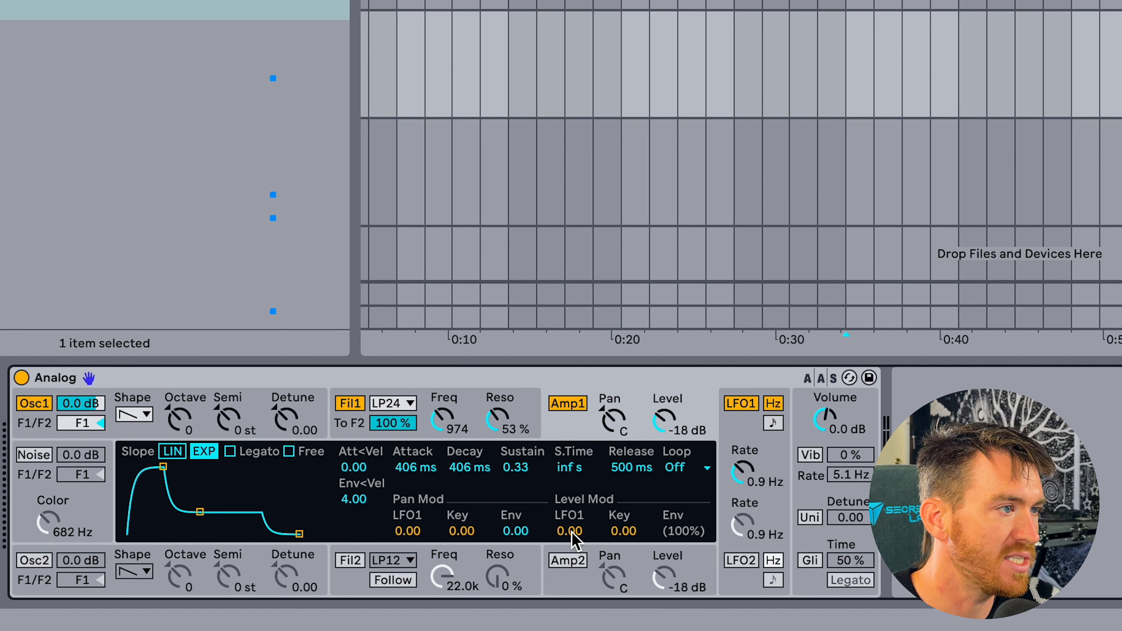
{"action": "left_click", "coordinate": [750, 431]}
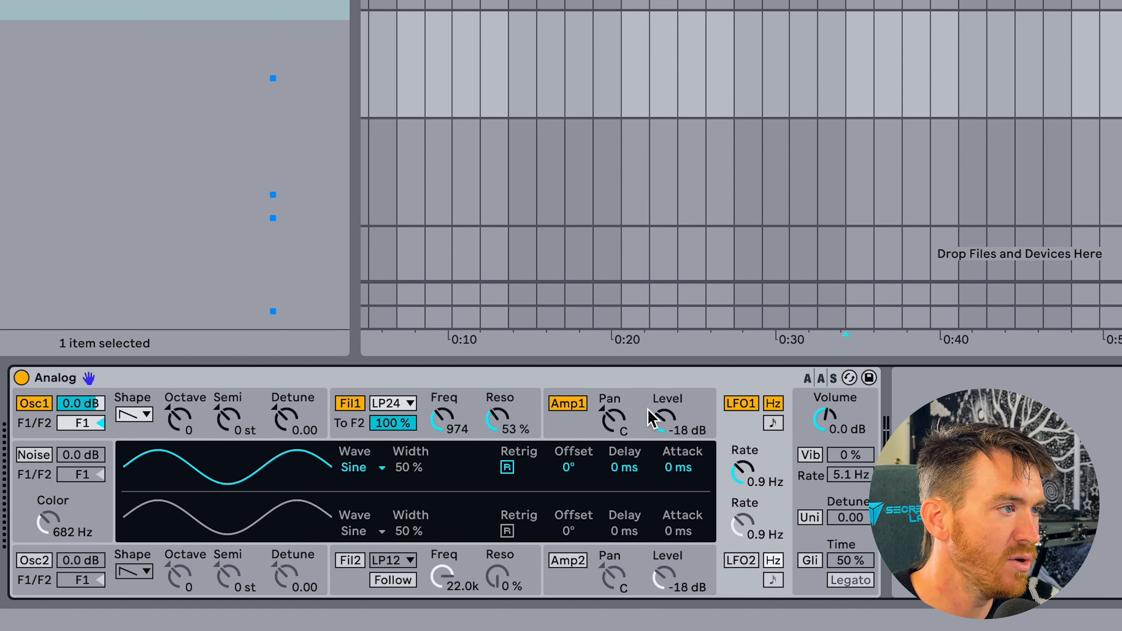
{"action": "left_click", "coordinate": [639, 411]}
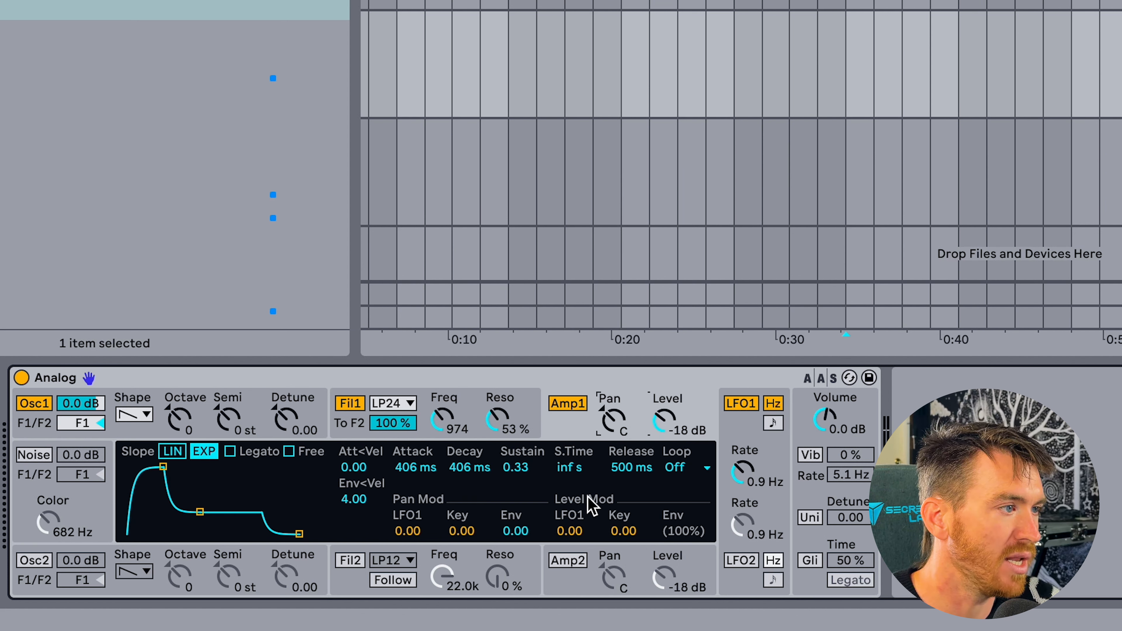
Set Amp 1's LFO1 level modulation to 1.00, with LFO 1's rate at 2.0 Hz before switching it to tempo sync.
{"action": "left_click", "coordinate": [570, 532]}
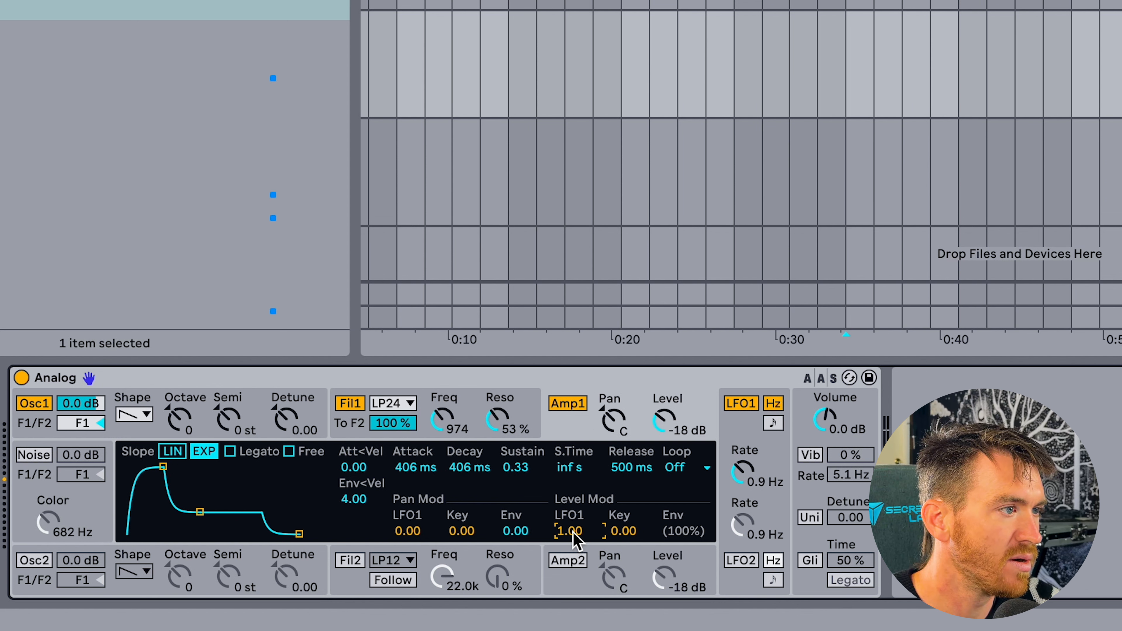
{"action": "mouse_move", "coordinate": [745, 483]}
{"action": "left_mouse_down"}
{"action": "mouse_move", "coordinate": [746, 416]}
{"action": "mouse_move", "coordinate": [746, 468]}
{"action": "left_mouse_up"}
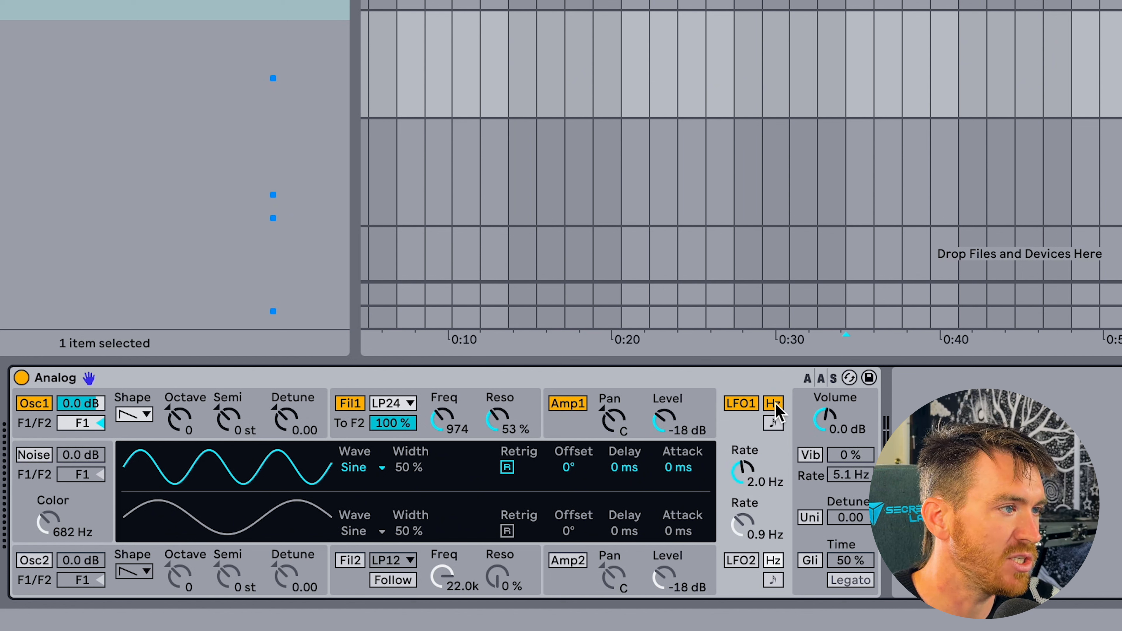
{"action": "left_click", "coordinate": [776, 424]}
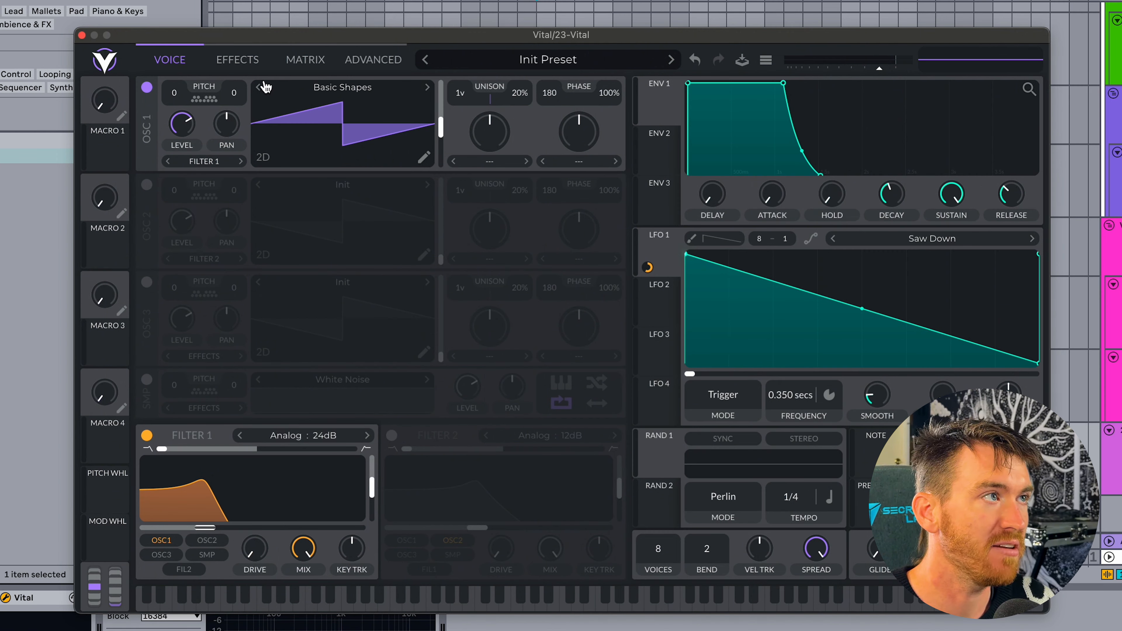
Switch to Vital and enable the Reverb effect.
{"action": "left_click", "coordinate": [242, 62]}
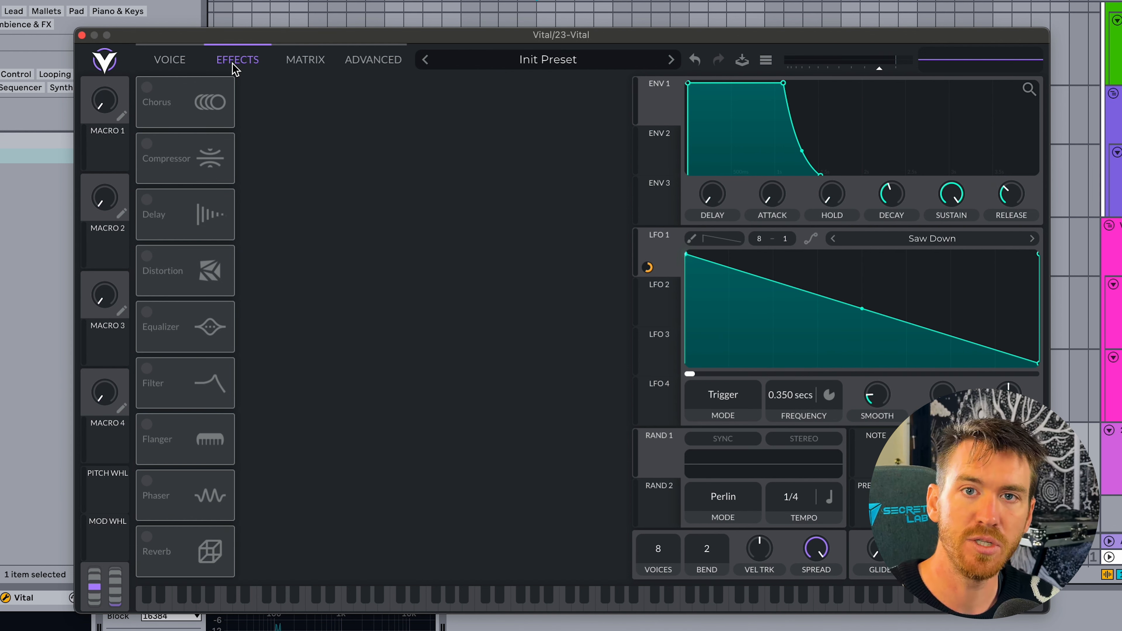
{"action": "left_click", "coordinate": [144, 534]}
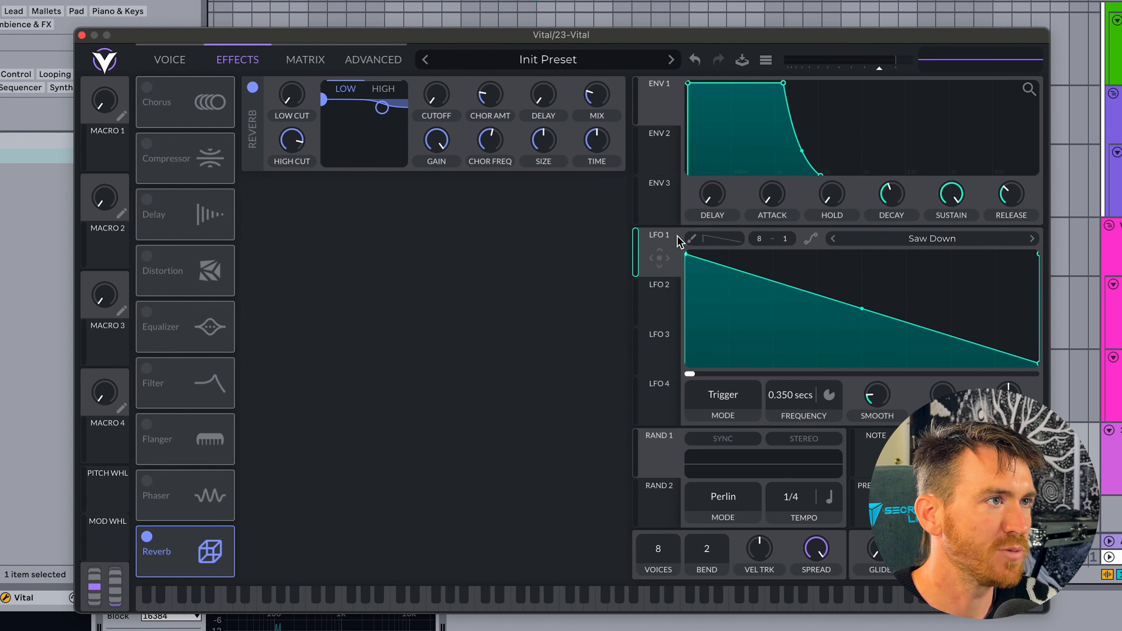
Raise Filter 1's cutoff slightly in the voice section and add a Soft Clip Distortion effect with increased drive.
{"action": "mouse_move", "coordinate": [659, 276]}
{"action": "mouse_move", "coordinate": [204, 532]}
{"action": "left_mouse_down"}
{"action": "mouse_move", "coordinate": [171, 532]}
{"action": "mouse_move", "coordinate": [326, 535]}
{"action": "mouse_move", "coordinate": [216, 530]}
{"action": "left_mouse_up"}
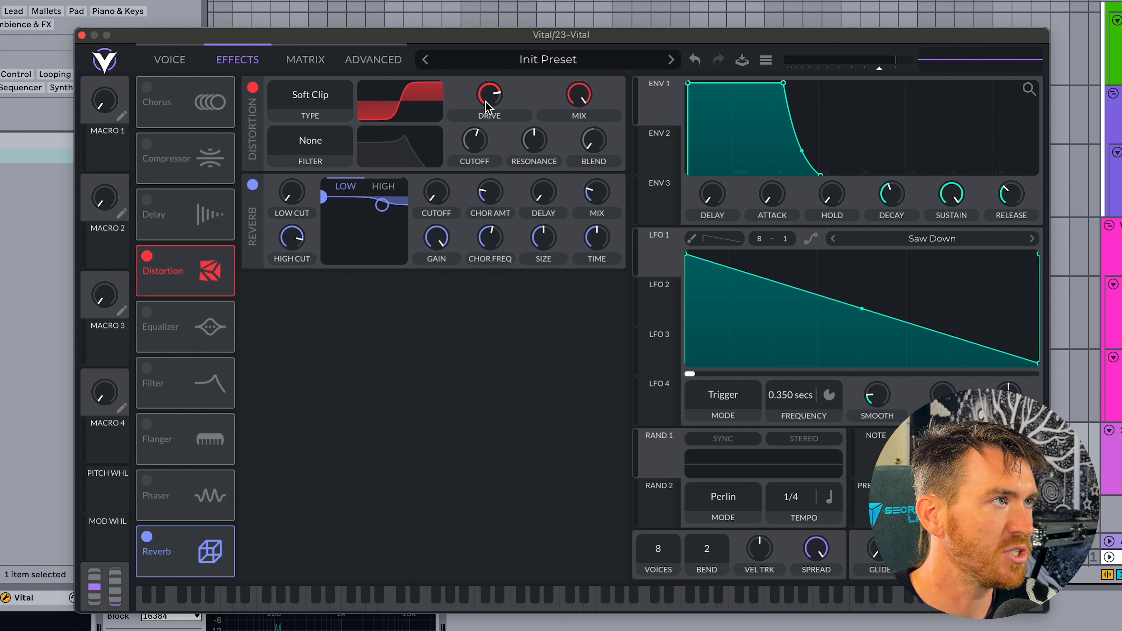
{"action": "mouse_move", "coordinate": [480, 92]}
{"action": "left_mouse_down"}
{"action": "mouse_move", "coordinate": [480, 112]}
{"action": "mouse_move", "coordinate": [480, 91]}
{"action": "left_mouse_up"}
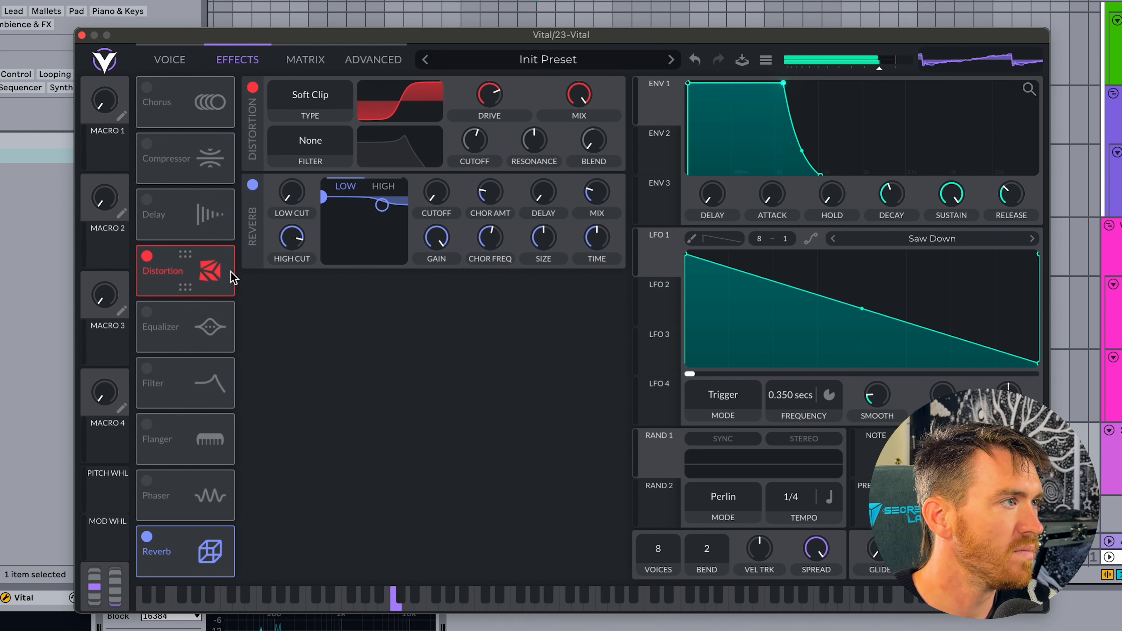
Replace the voice's Filter 1 with the Filter effect, placing it first in the effects chain ahead of Distortion.
{"action": "left_click", "coordinate": [147, 368]}
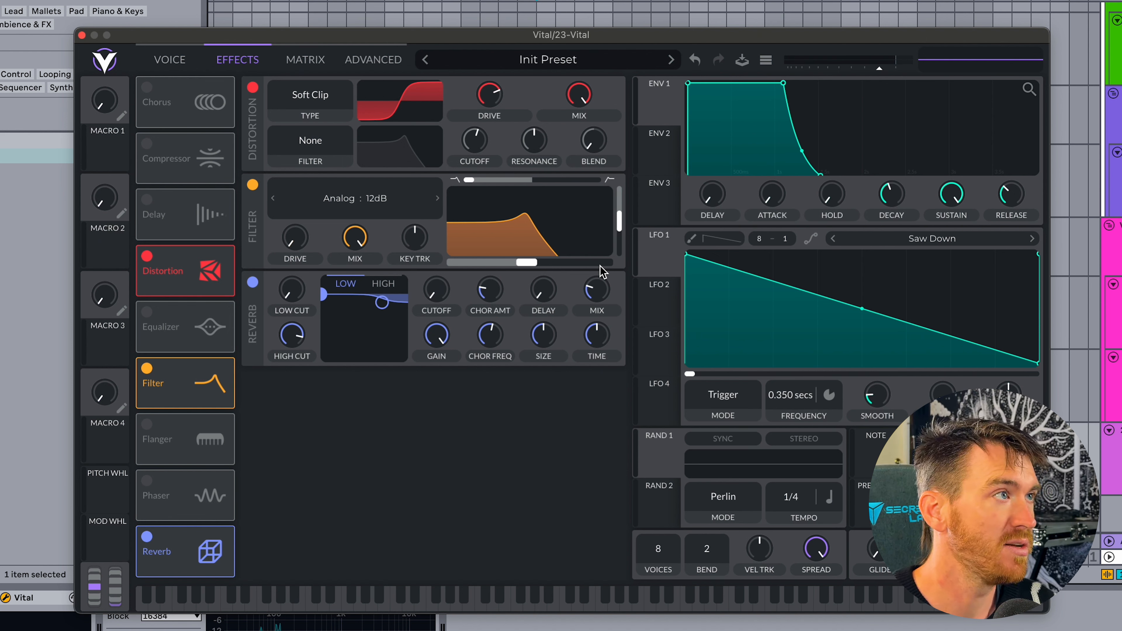
{"action": "left_click", "coordinate": [174, 64]}
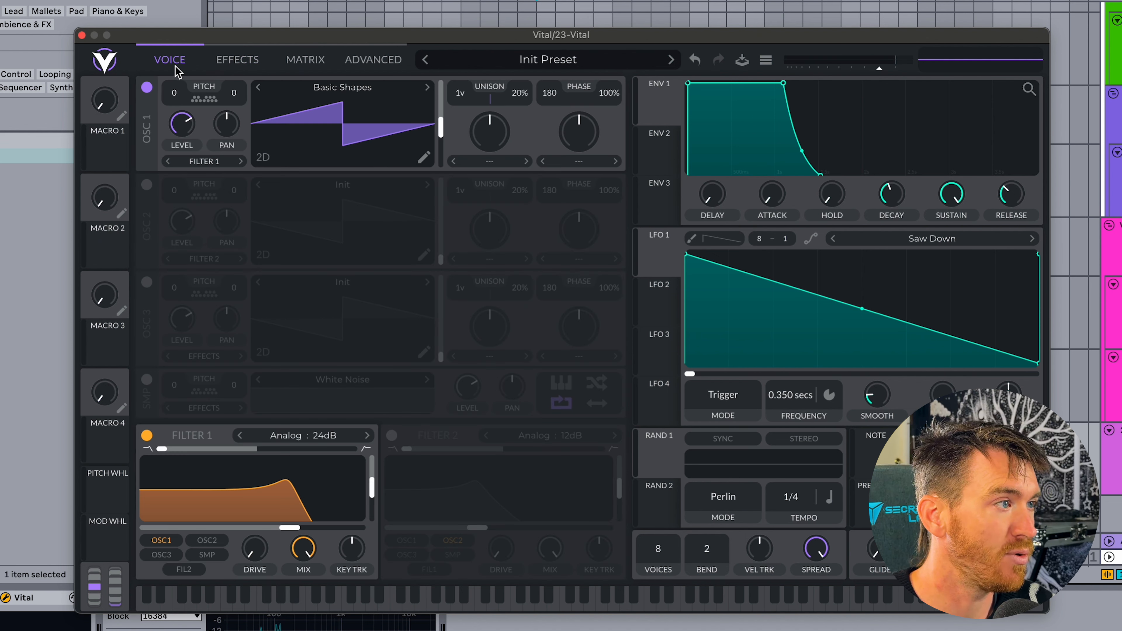
{"action": "left_click", "coordinate": [145, 435]}
{"action": "left_click", "coordinate": [237, 59]}
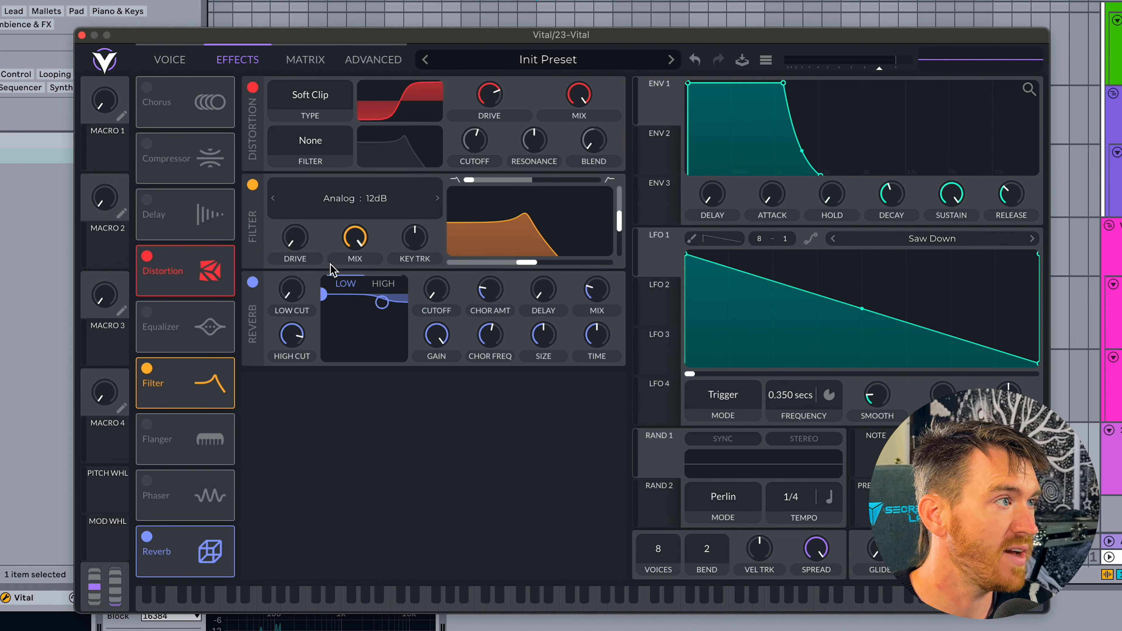
{"action": "left_click_drag", "start_coordinate": [184, 393], "coordinate": [176, 98]}
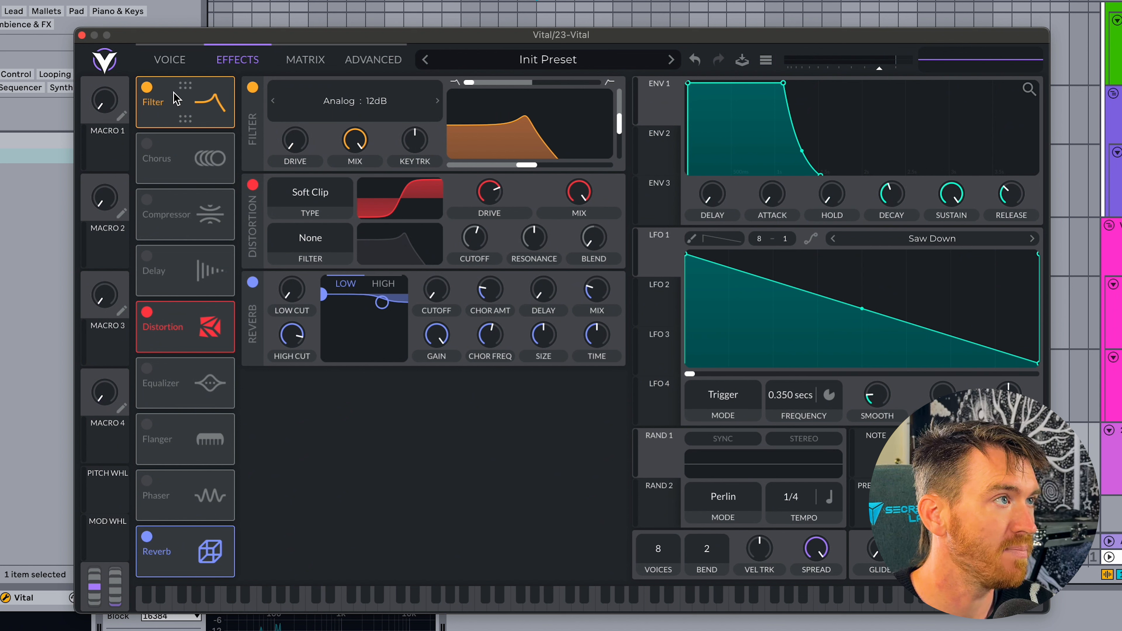